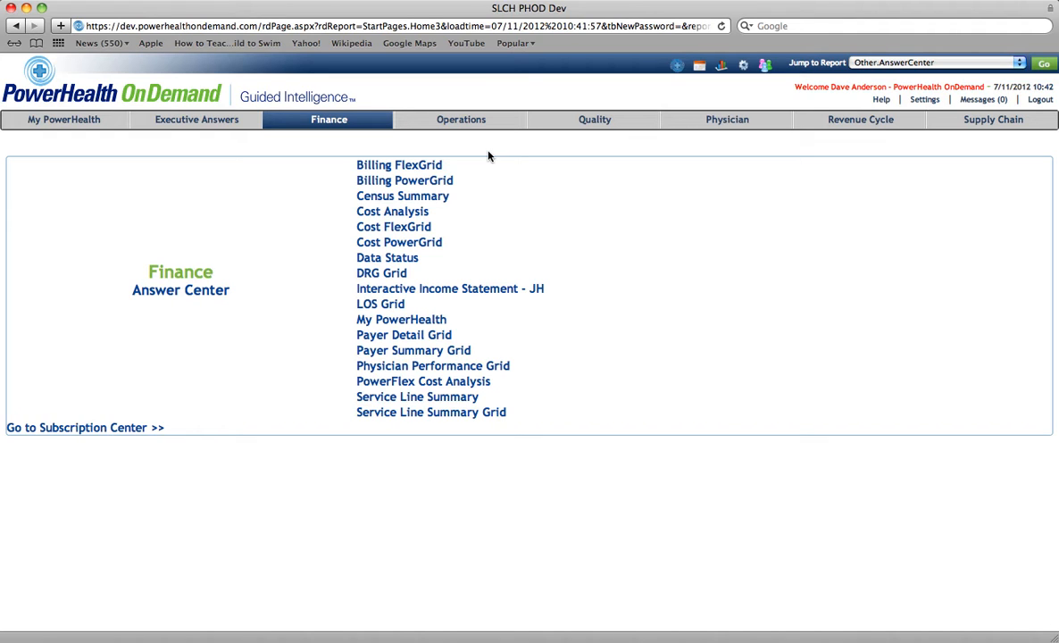
- Open the Cost FlexGrid report and load the saved filter Public Top 10 DRGs - Volume
click(393, 229)
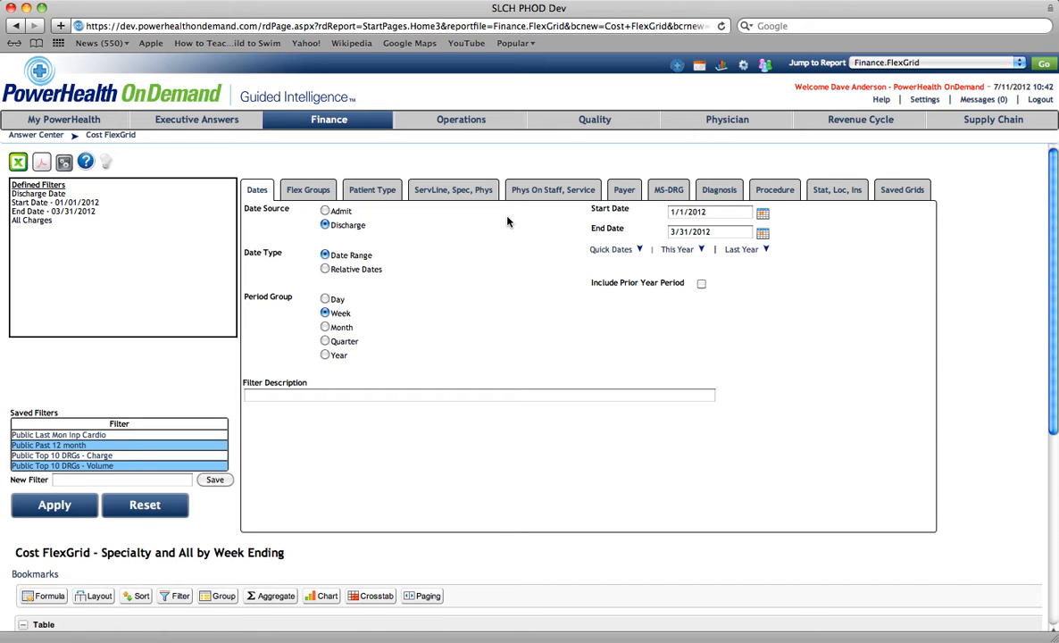
click(44, 466)
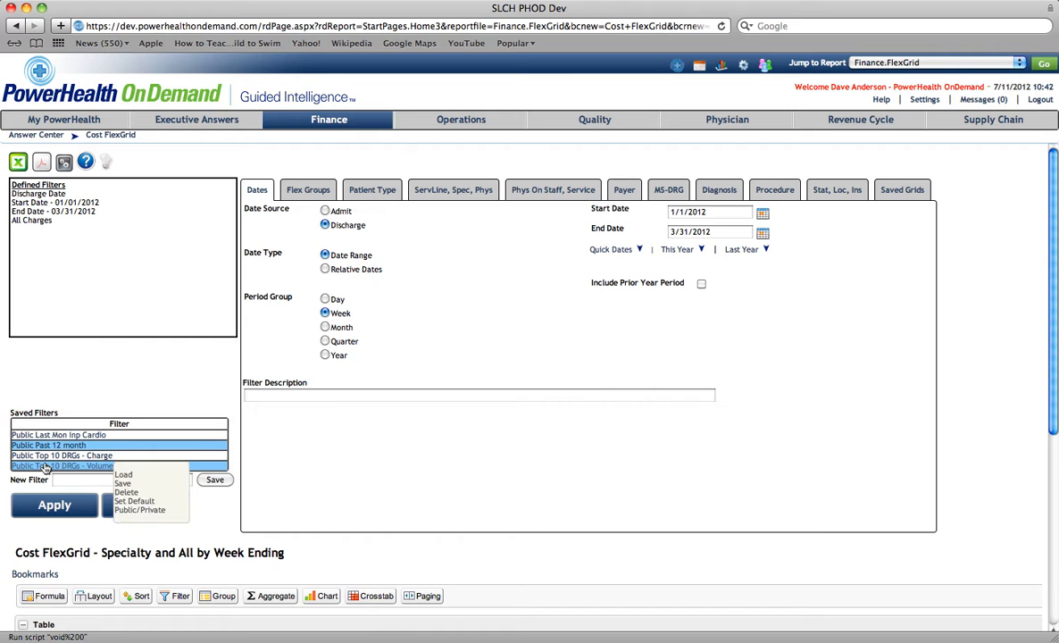
click(123, 476)
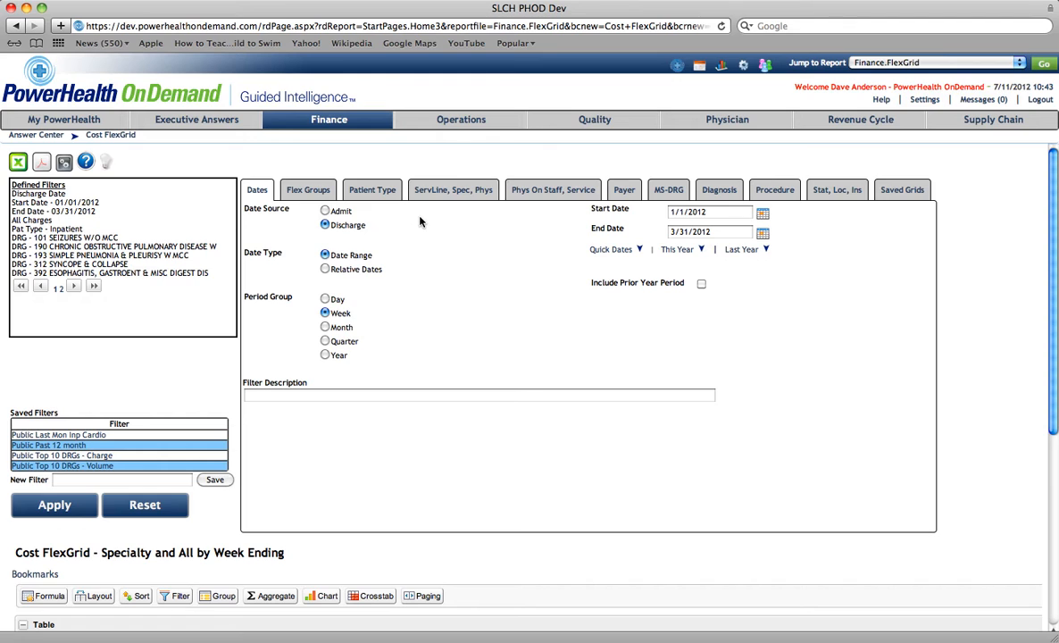
- Set the period group to Month and the flex data group to MS-DRG
click(326, 328)
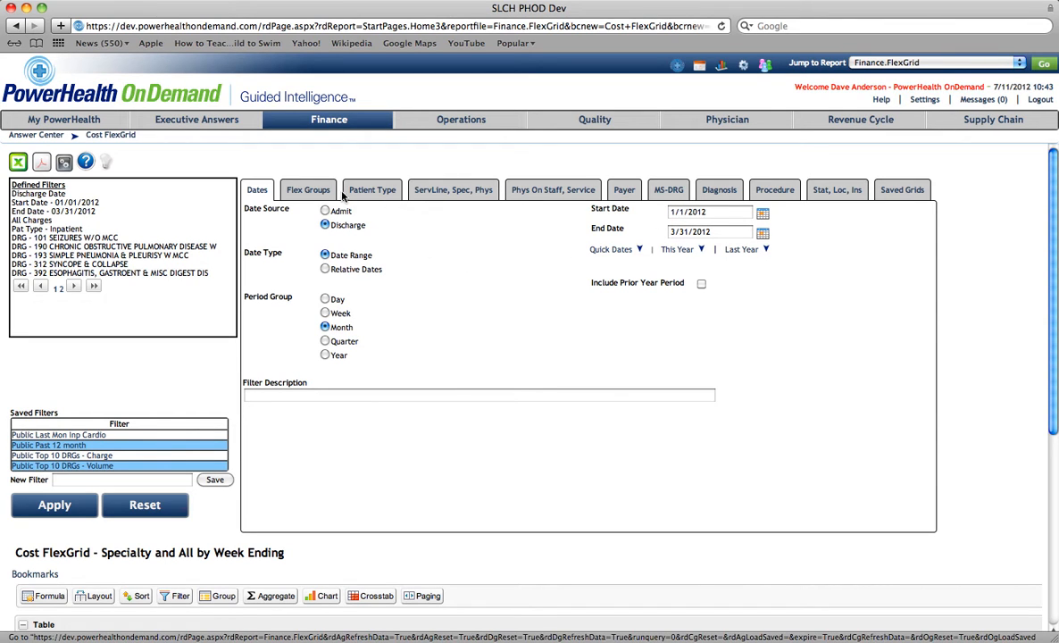
click(309, 192)
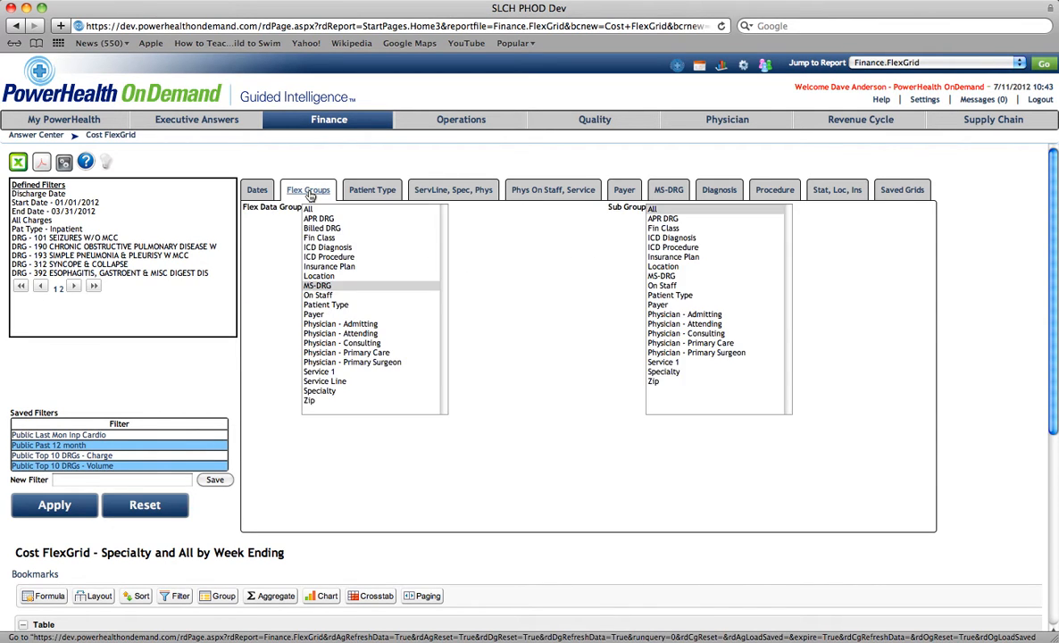
click(320, 286)
- Select the Inpatient patient type and apply the filters to run the report
click(370, 190)
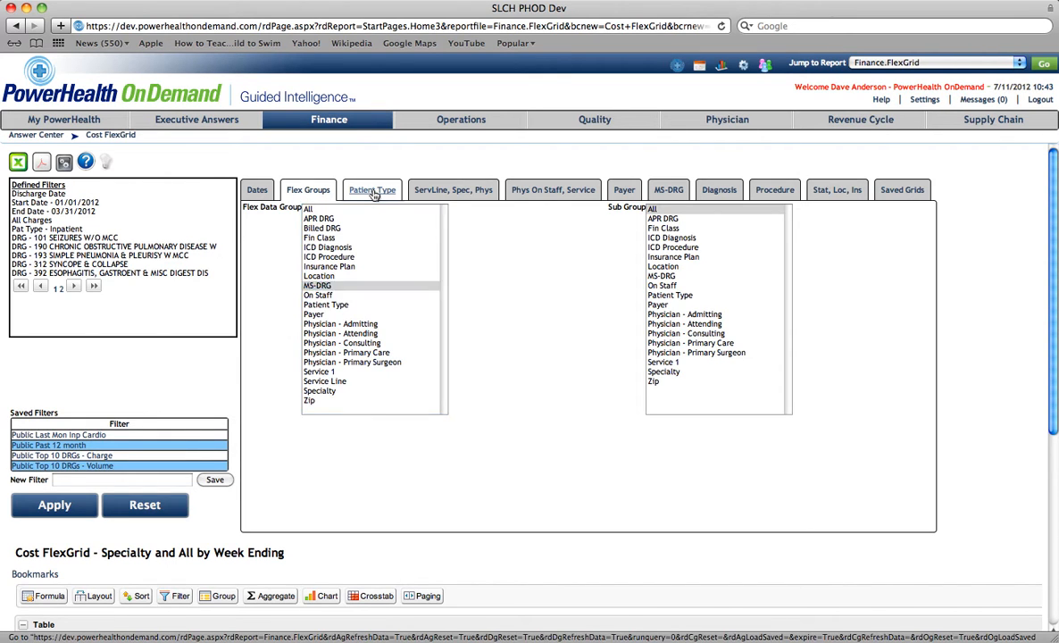
click(261, 252)
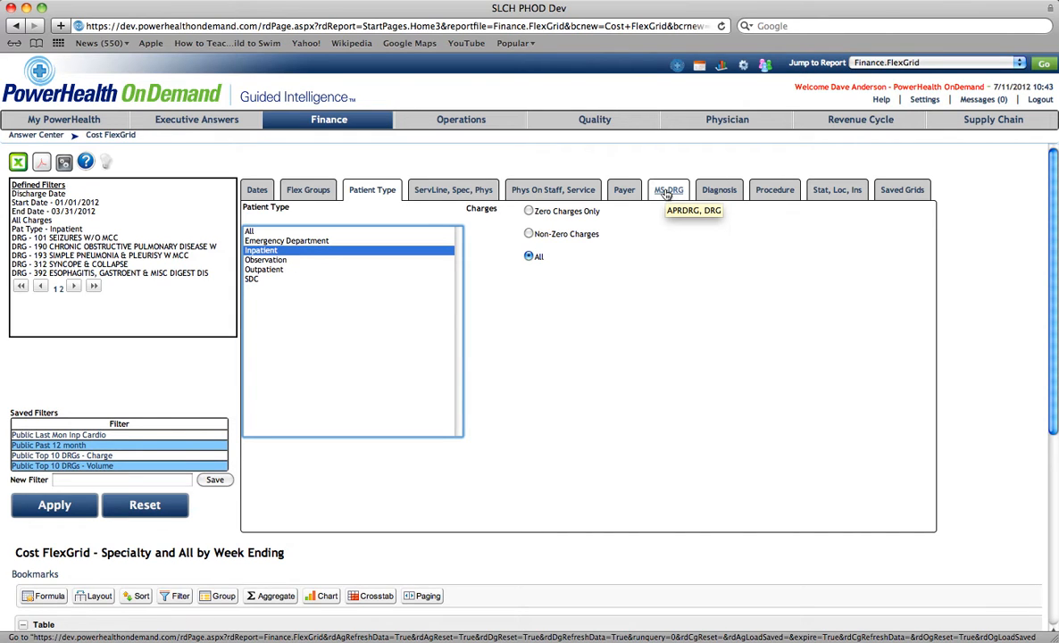
click(56, 506)
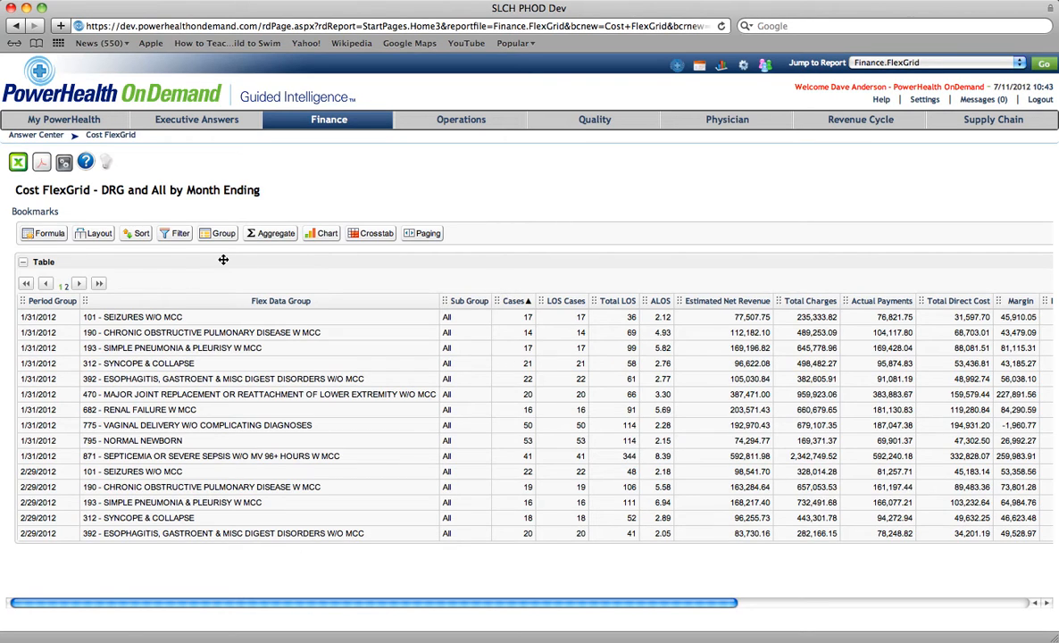
- Add a row grouping on the Flex Data Group column
click(219, 233)
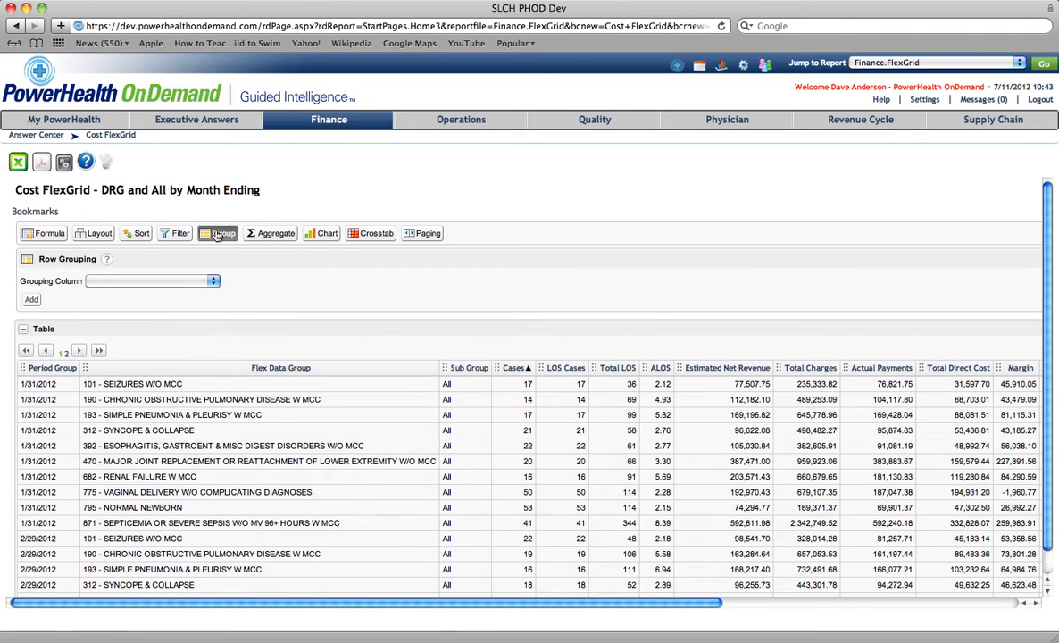
click(212, 281)
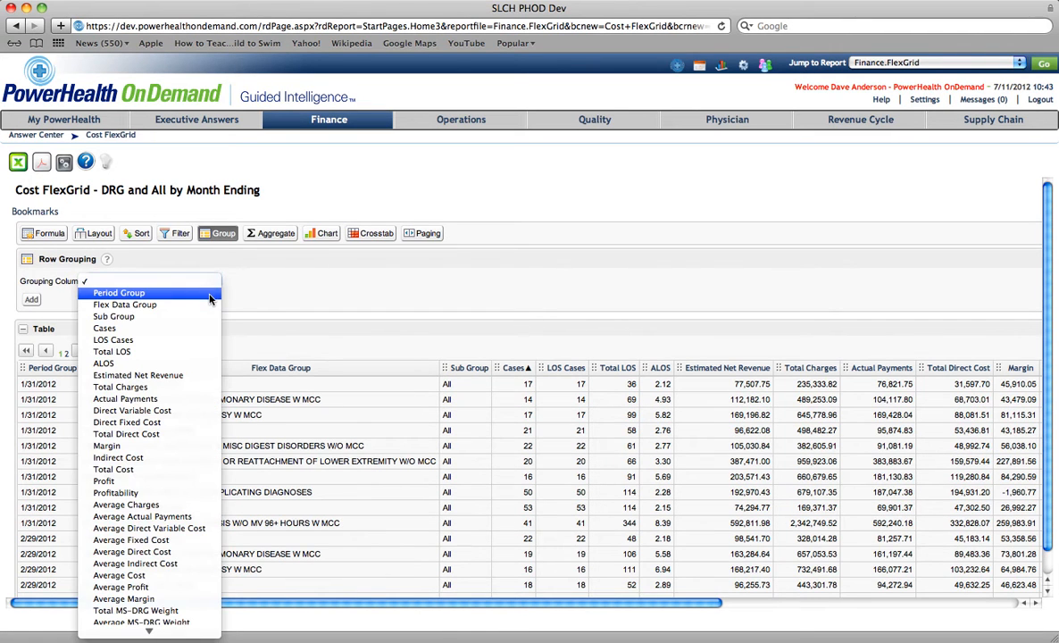
click(208, 306)
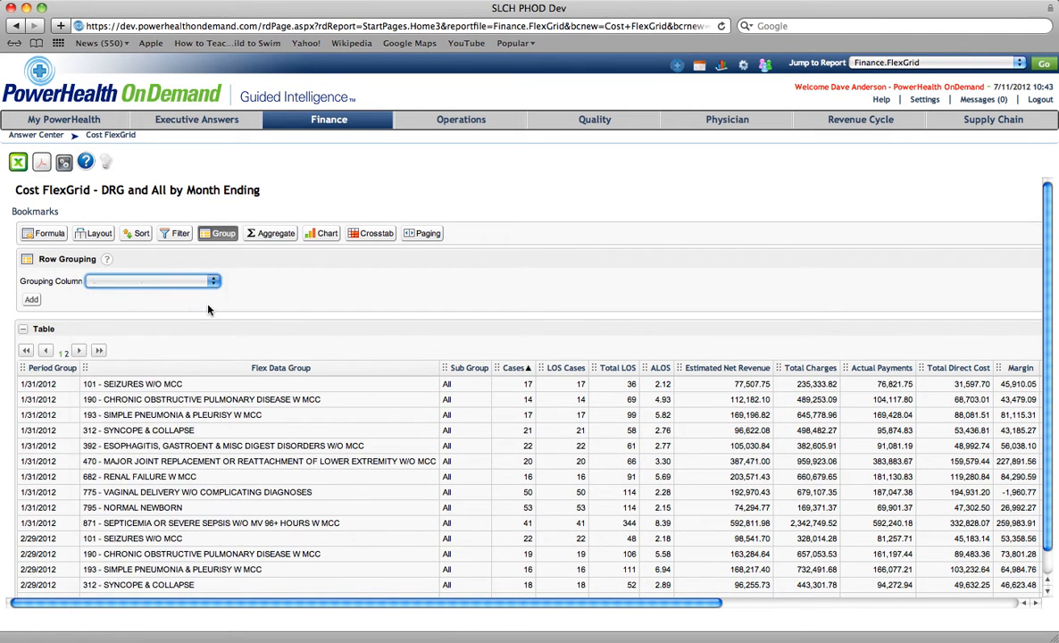
click(31, 300)
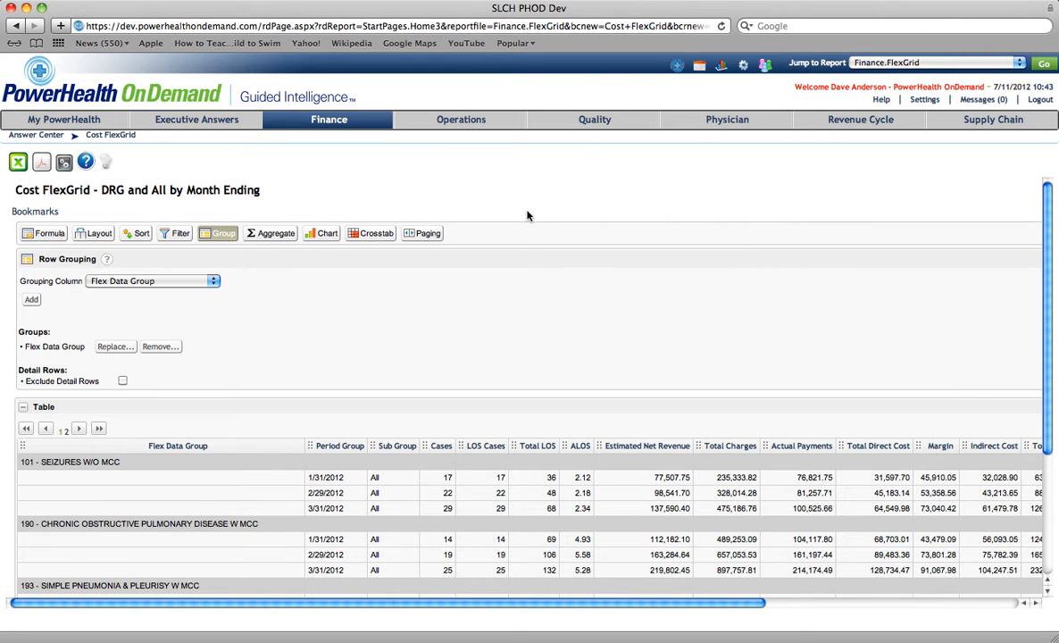
- Add a Sum aggregate on the Cases column
click(276, 235)
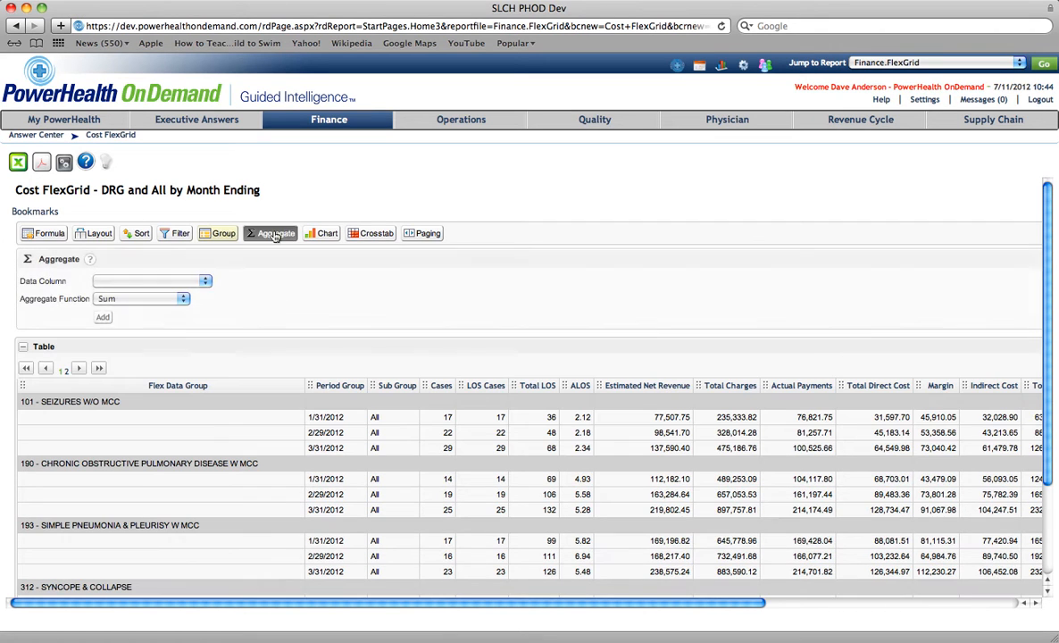
click(205, 285)
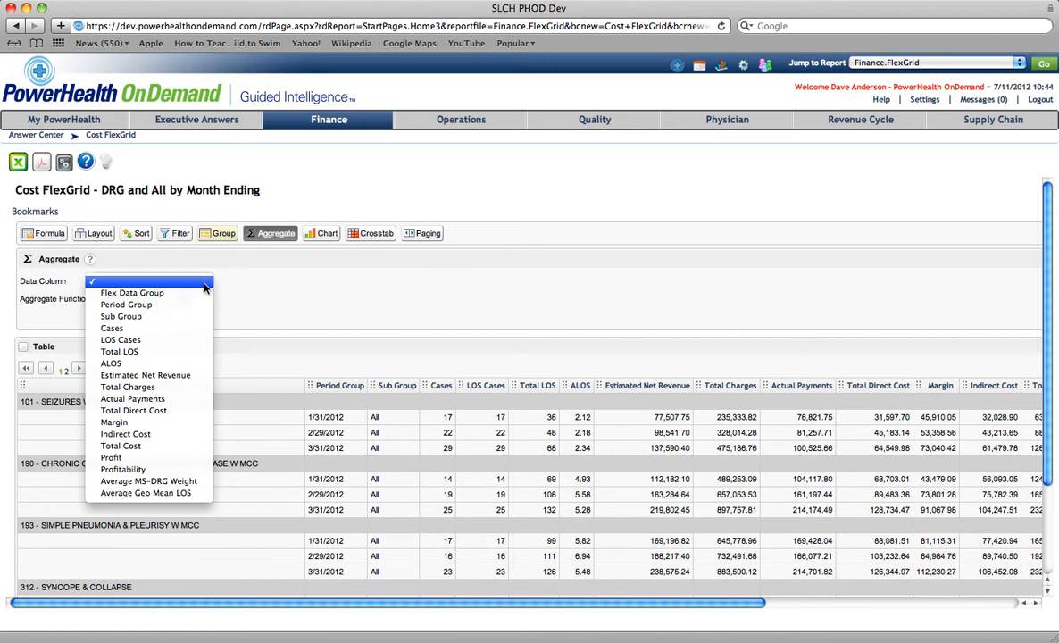
click(177, 328)
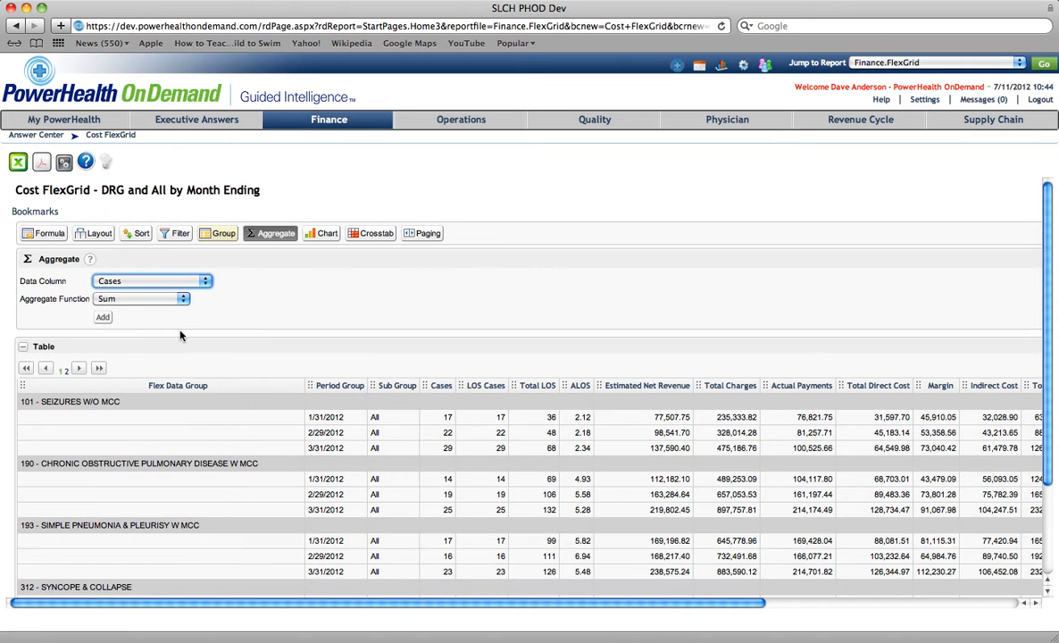
click(104, 318)
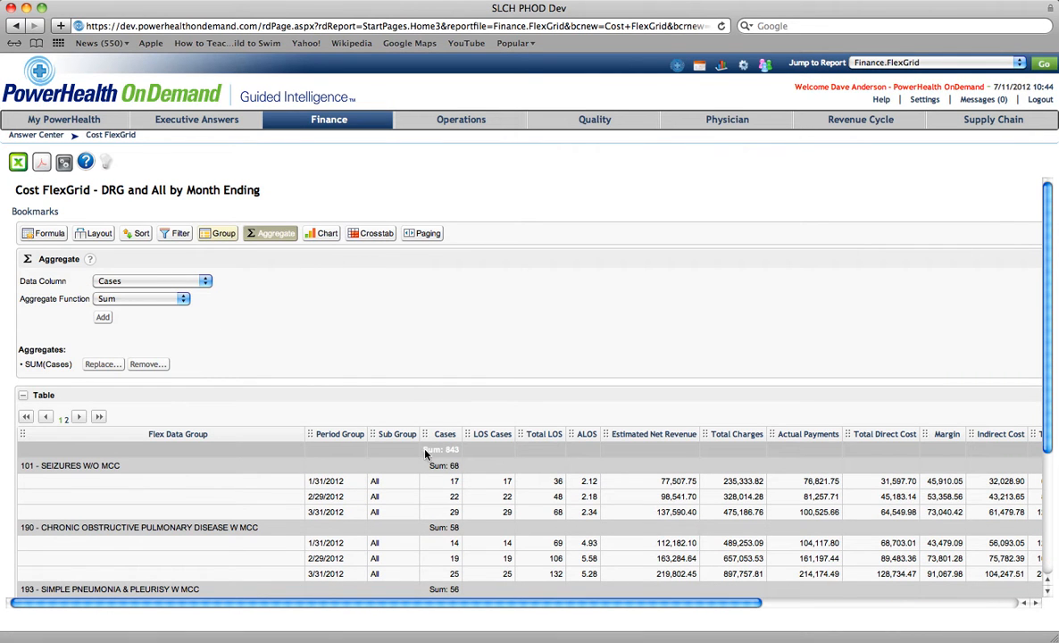
- Add an Average aggregate on the ALOS column
click(199, 280)
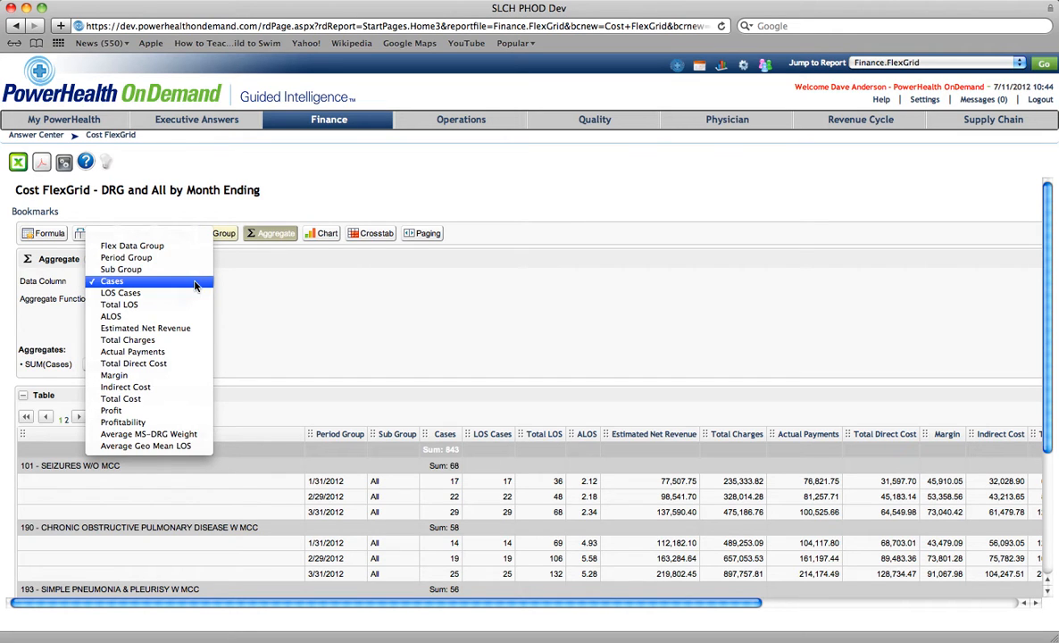
click(192, 316)
click(182, 300)
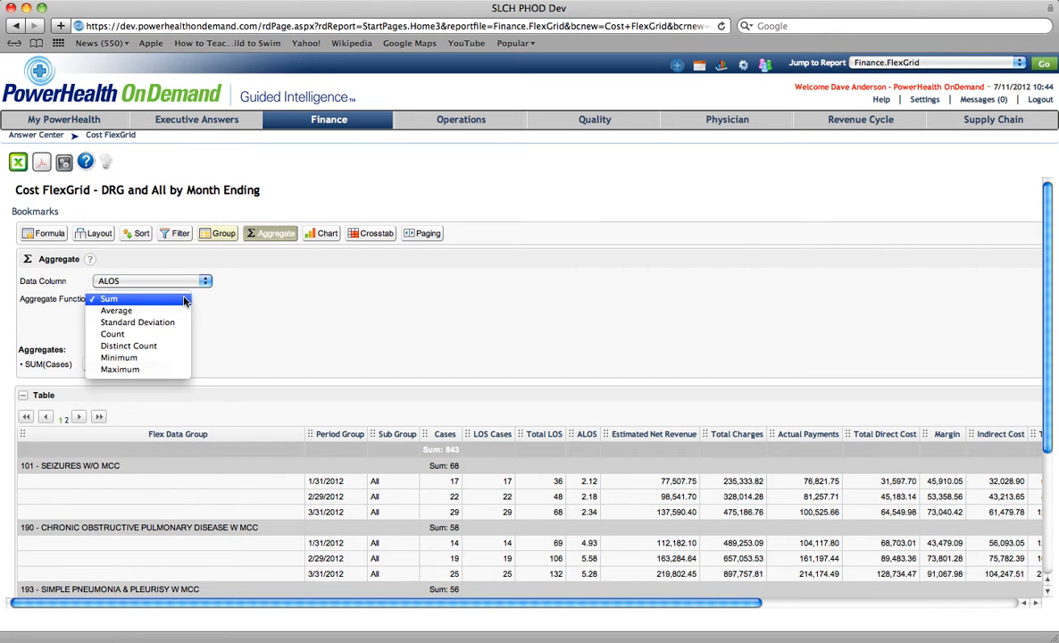
click(179, 310)
click(103, 318)
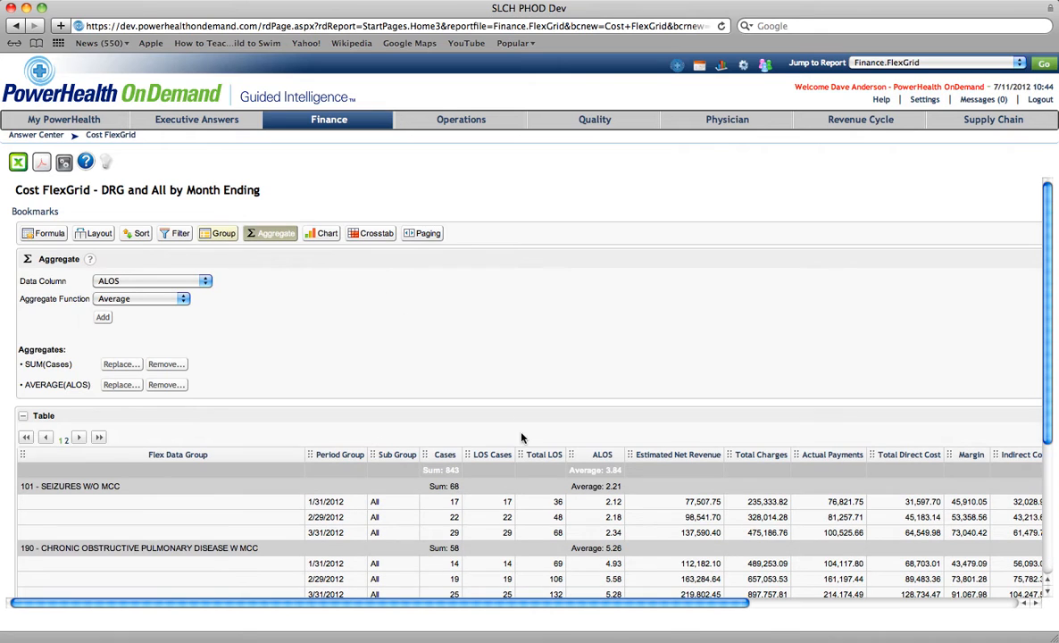
- Add a Sum aggregate on the Total Charges column
click(206, 283)
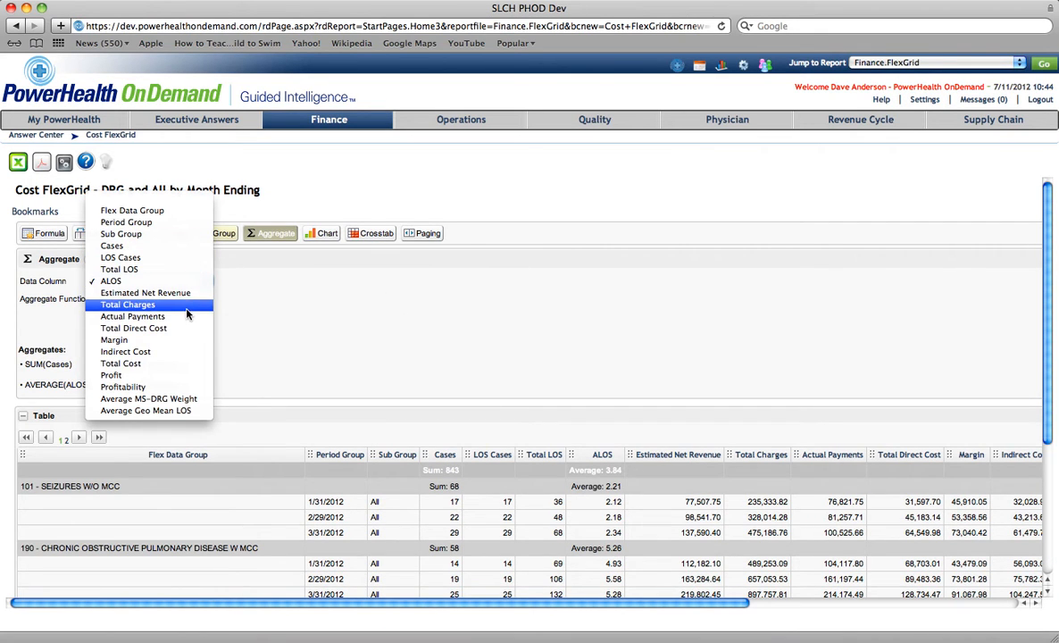
click(188, 305)
click(182, 301)
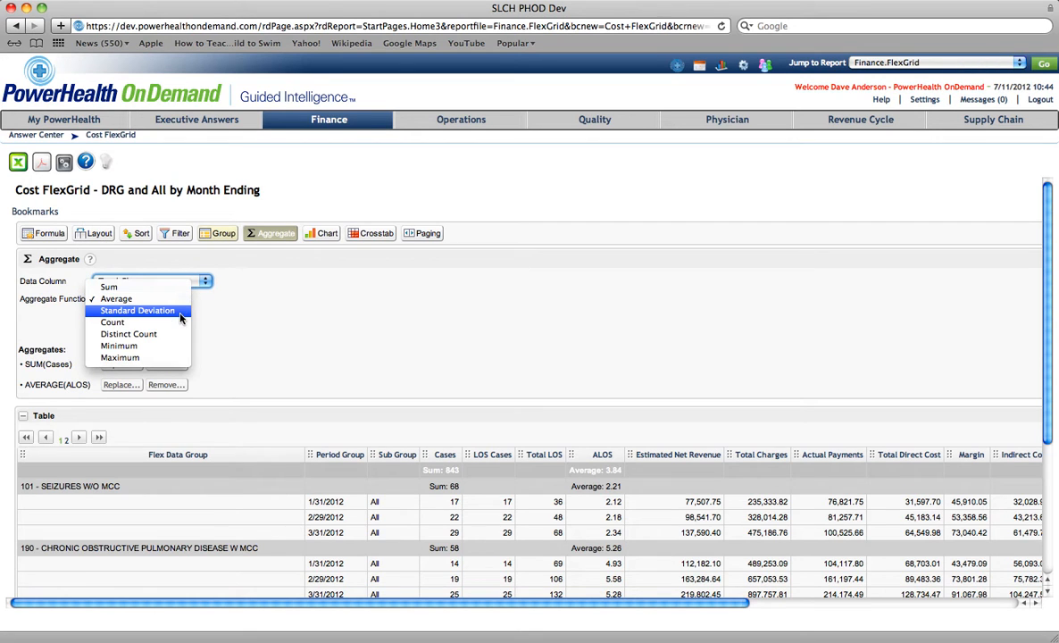
click(174, 291)
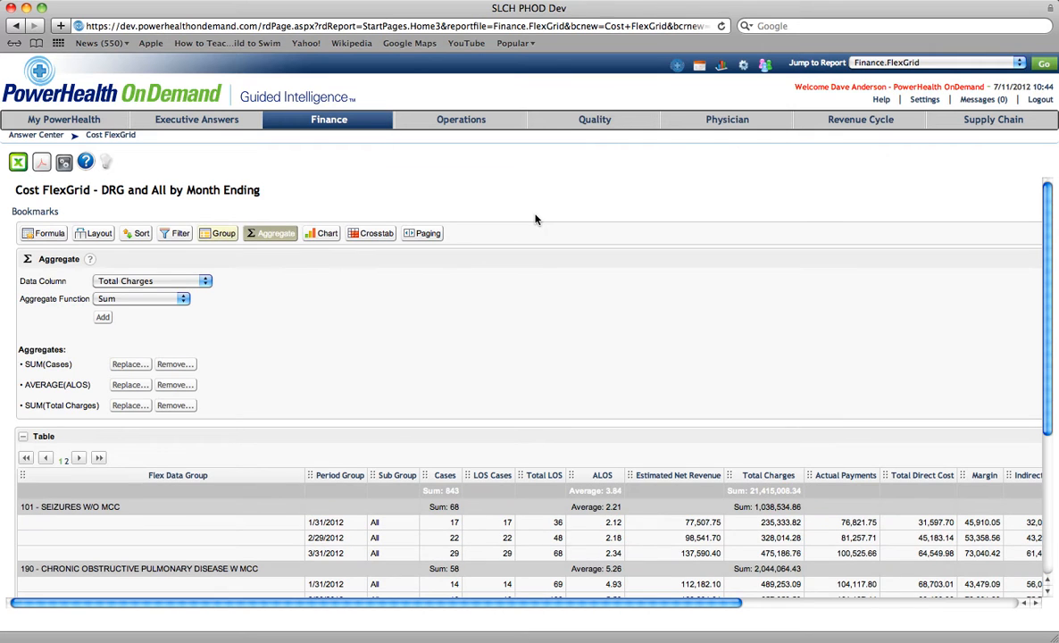
- Add a bar chart with Flex Data Group as label column and Cases as data column
scroll(518, 405, down, 5)
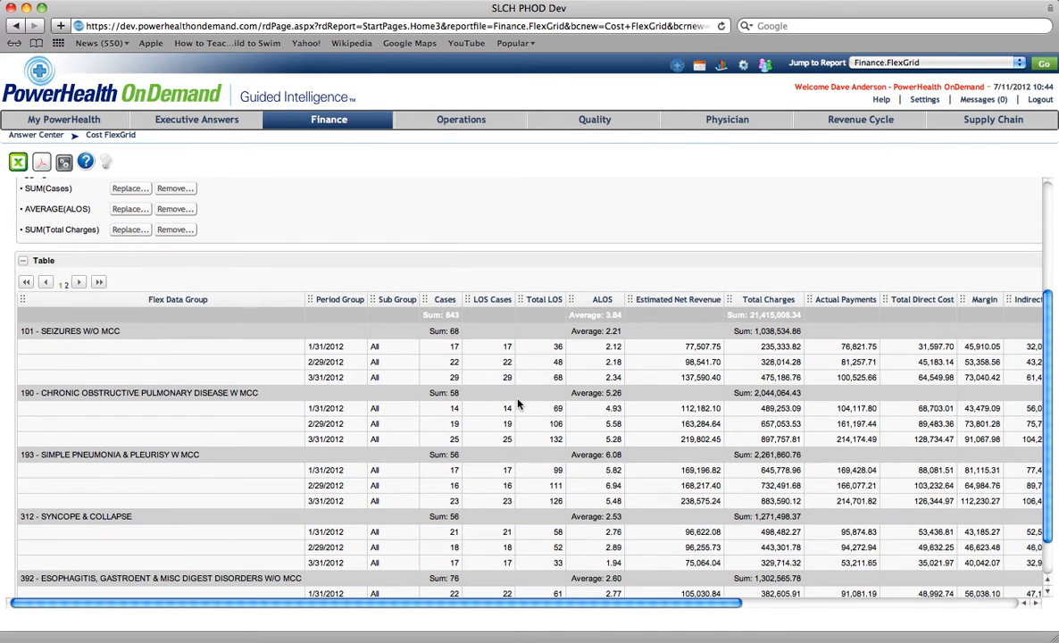
scroll(518, 405, up, 5)
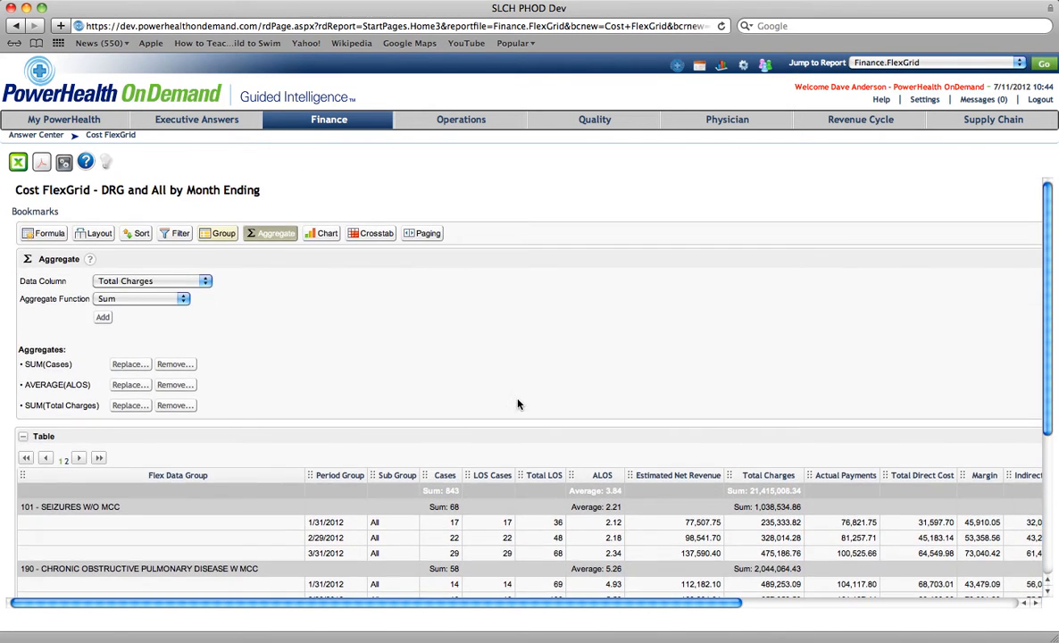
click(314, 234)
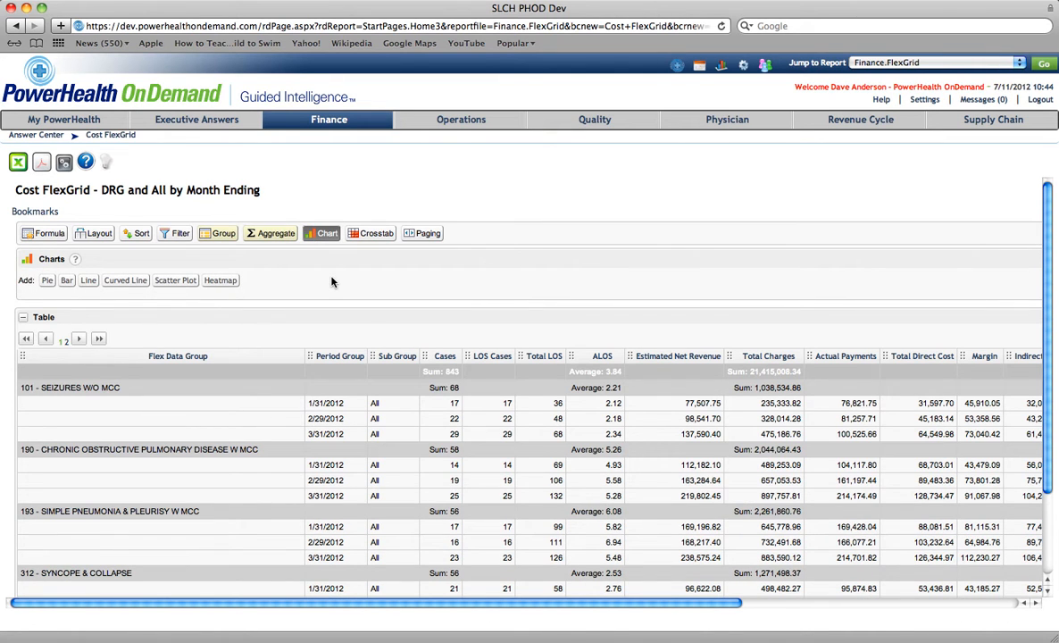
click(67, 280)
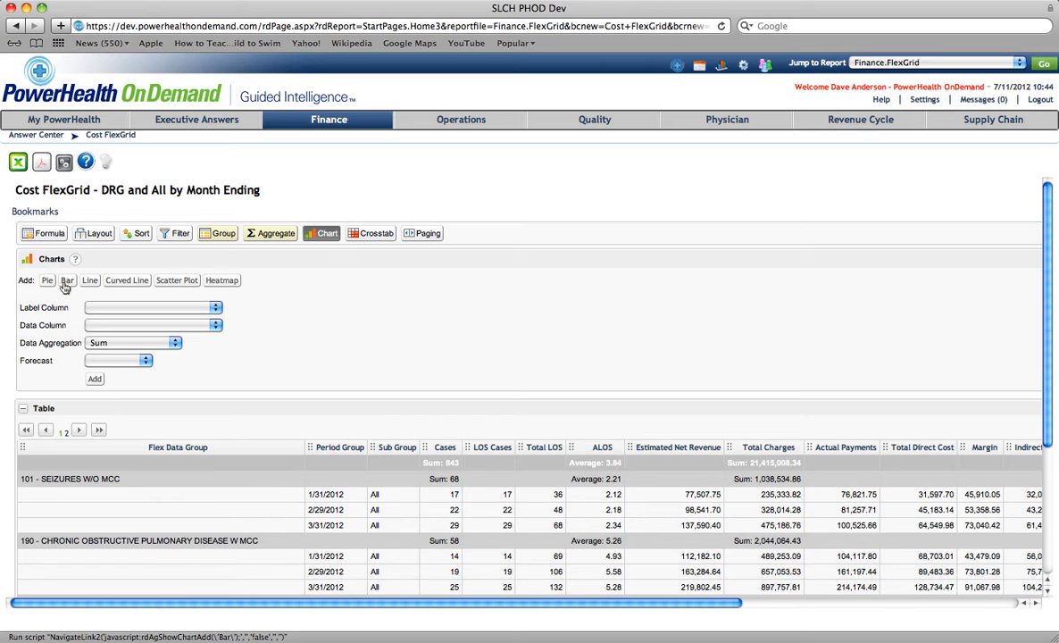
click(214, 308)
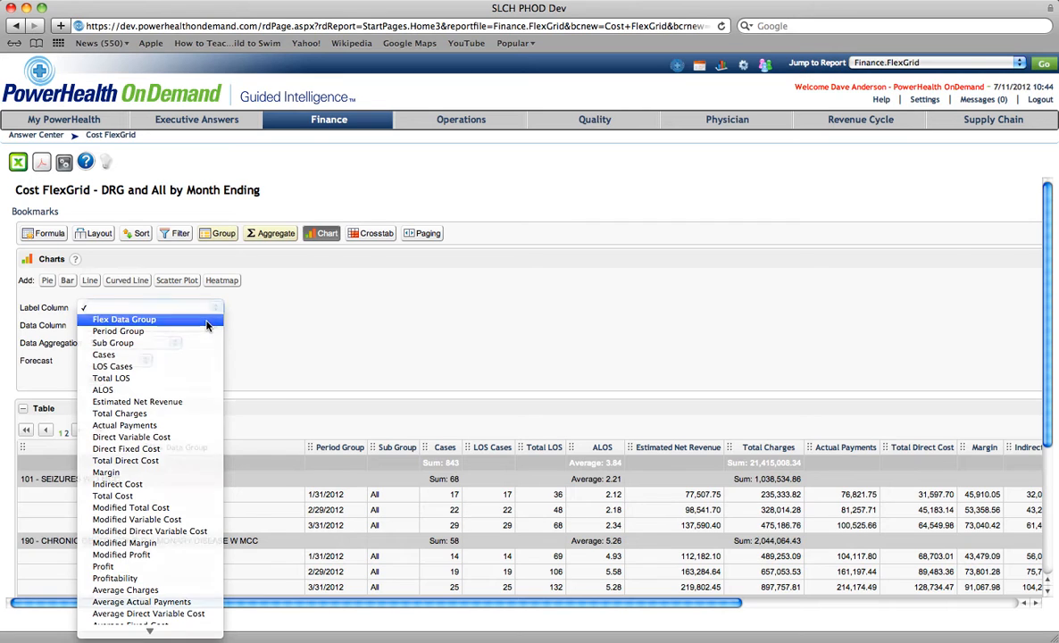
click(197, 311)
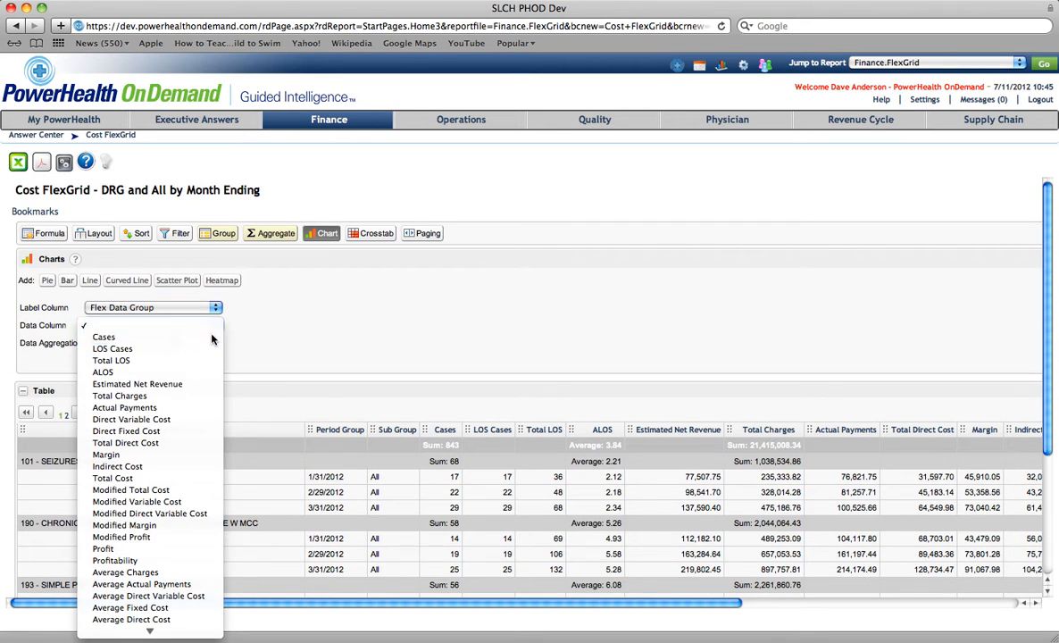
click(207, 337)
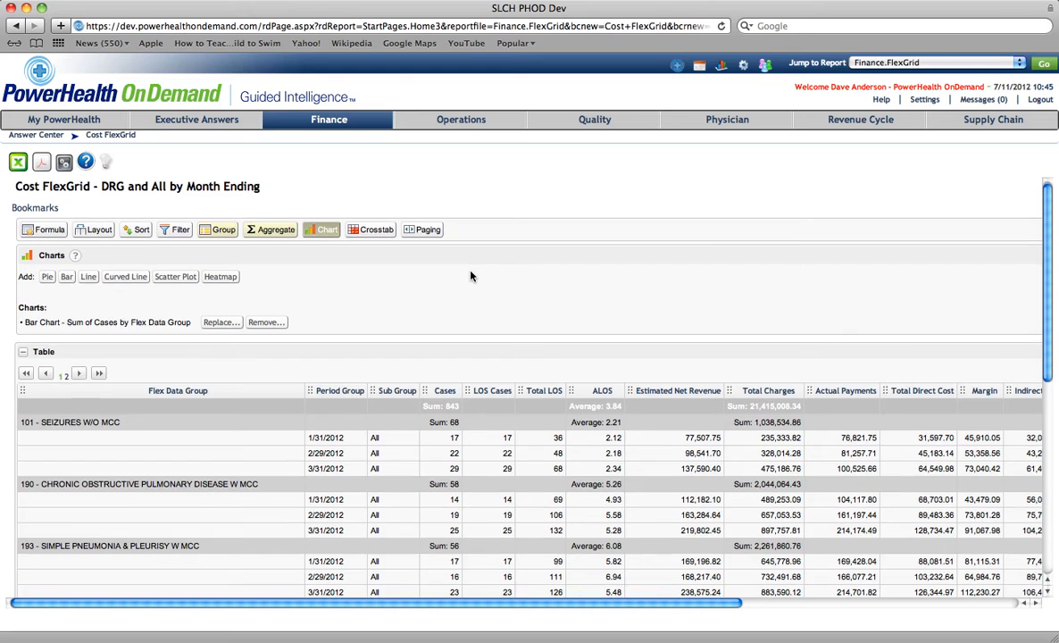
- Review the bar chart shown below the table
scroll(471, 276, down, 8)
scroll(471, 276, down, 2)
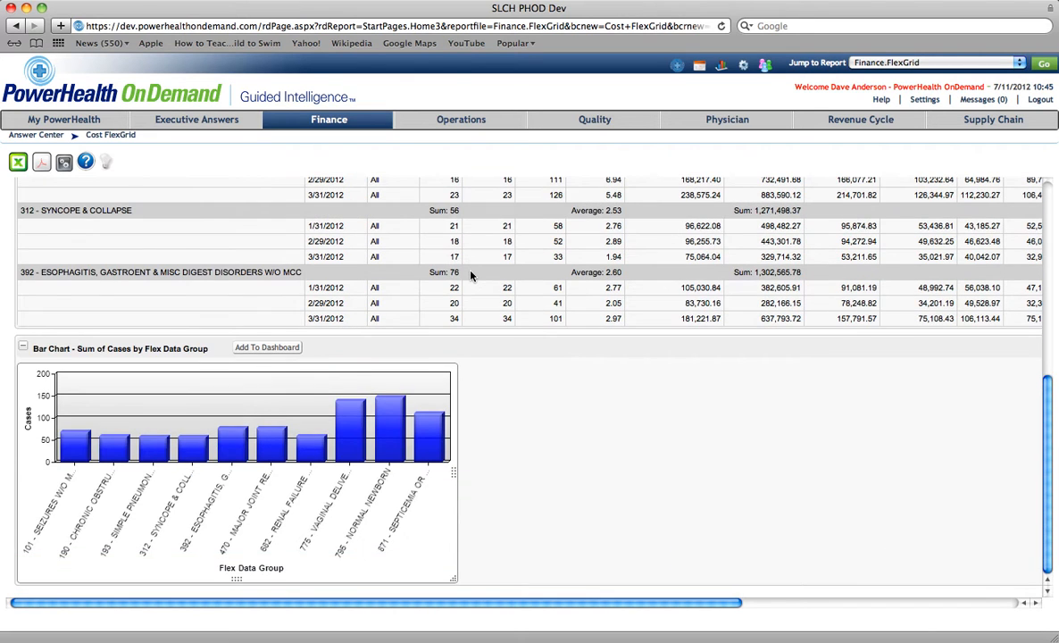
scroll(471, 276, up, 10)
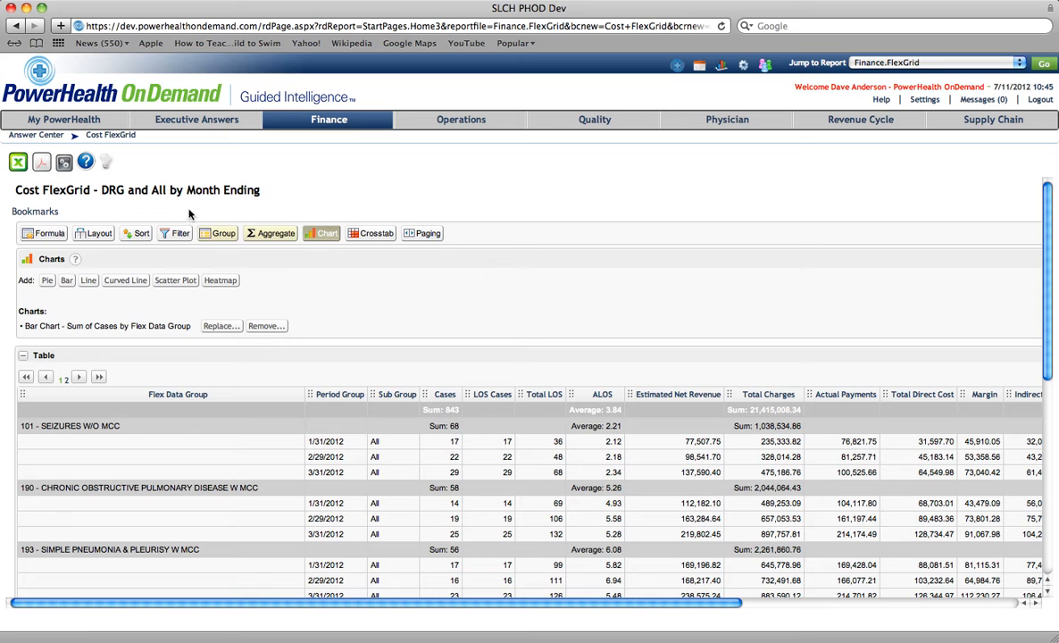
- Add a pie chart of Cases by Flex Data Group
click(47, 279)
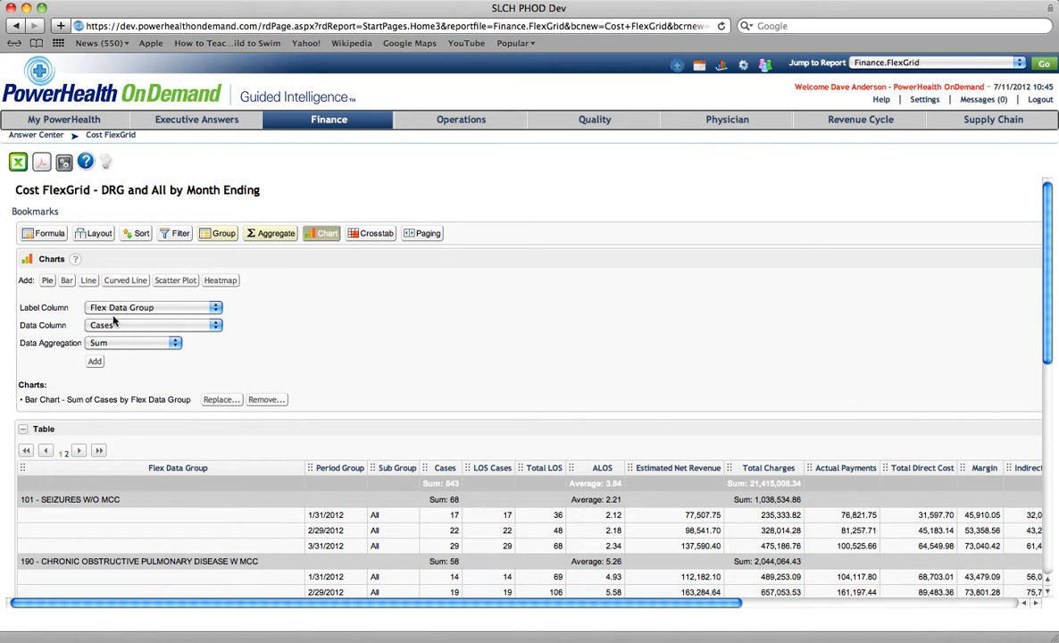
click(95, 362)
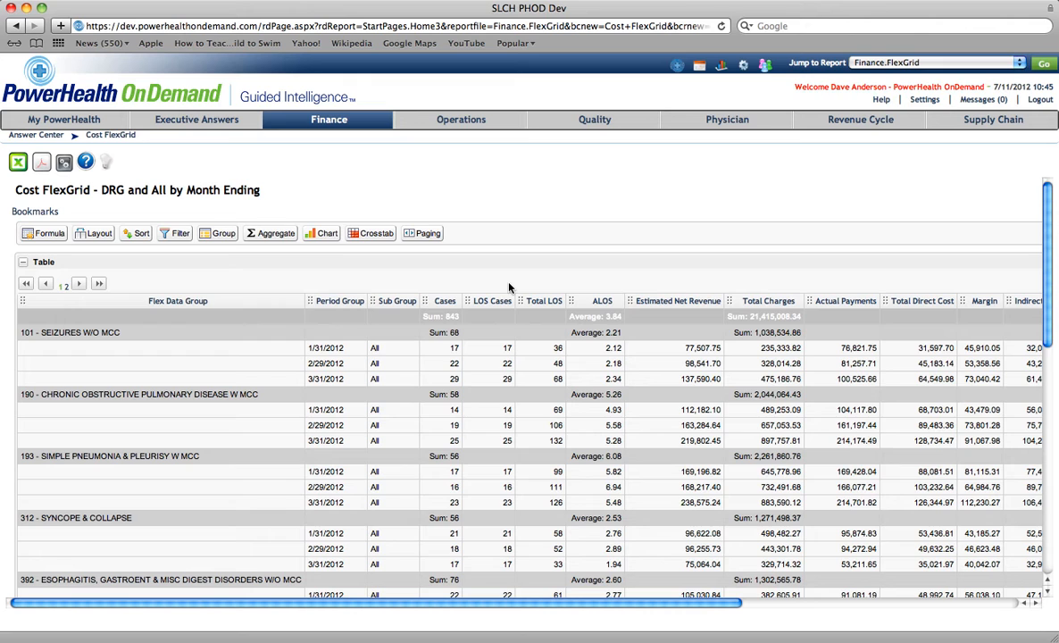
- Add a bar chart of the Average of Total Charges by Flex Data Group
click(315, 234)
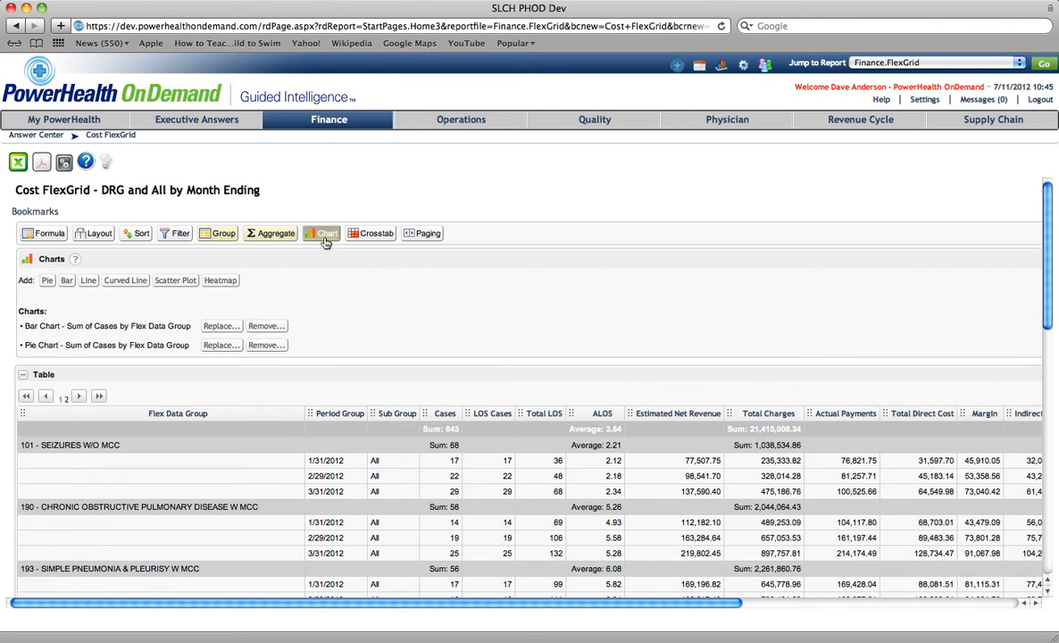
click(67, 283)
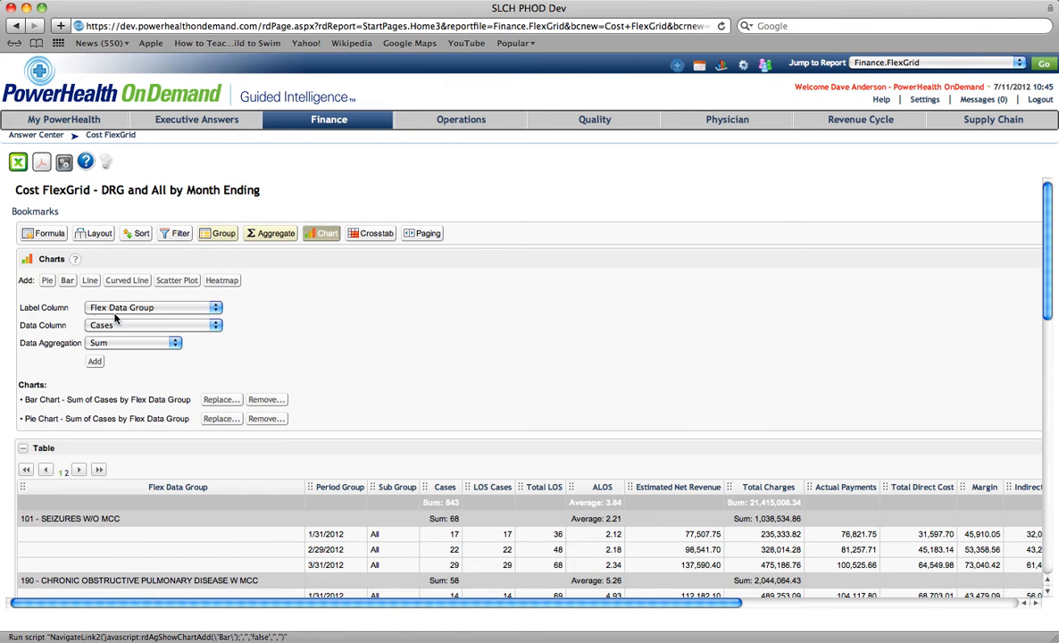
click(215, 325)
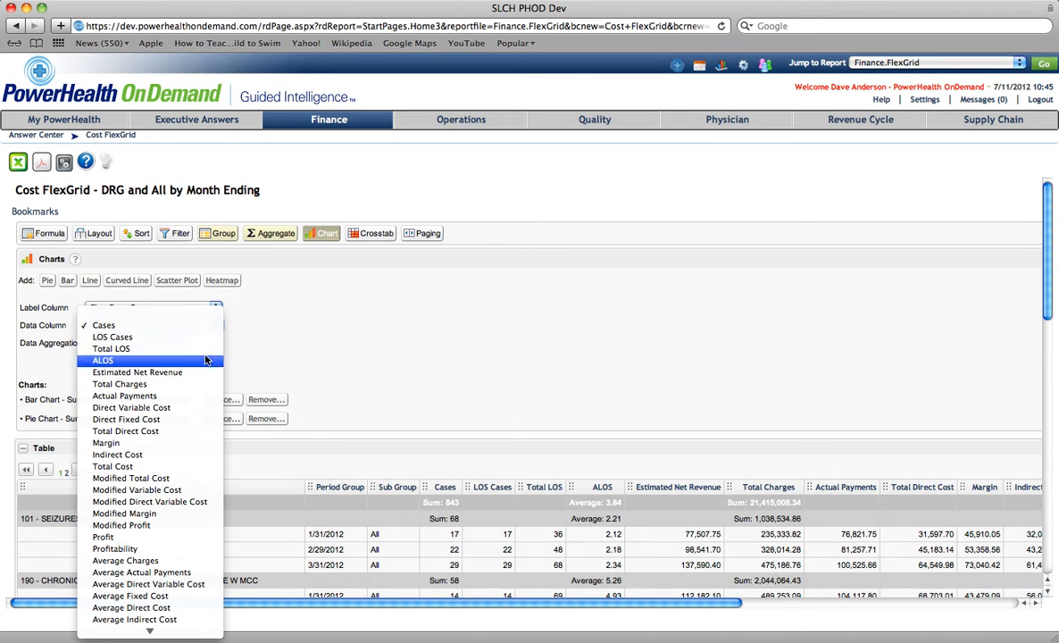
click(198, 390)
click(170, 343)
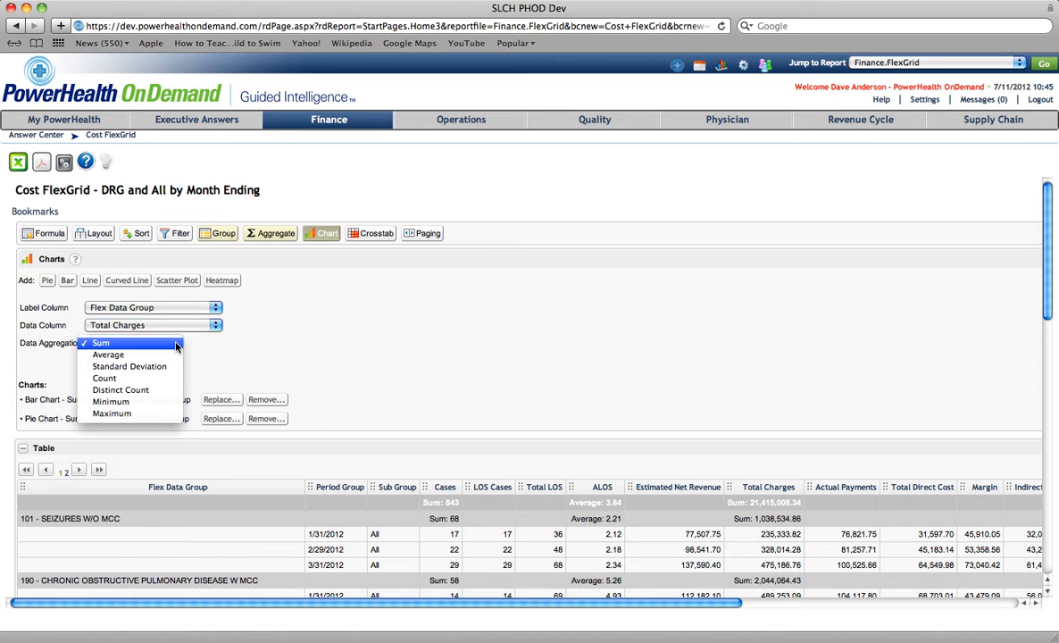
click(176, 356)
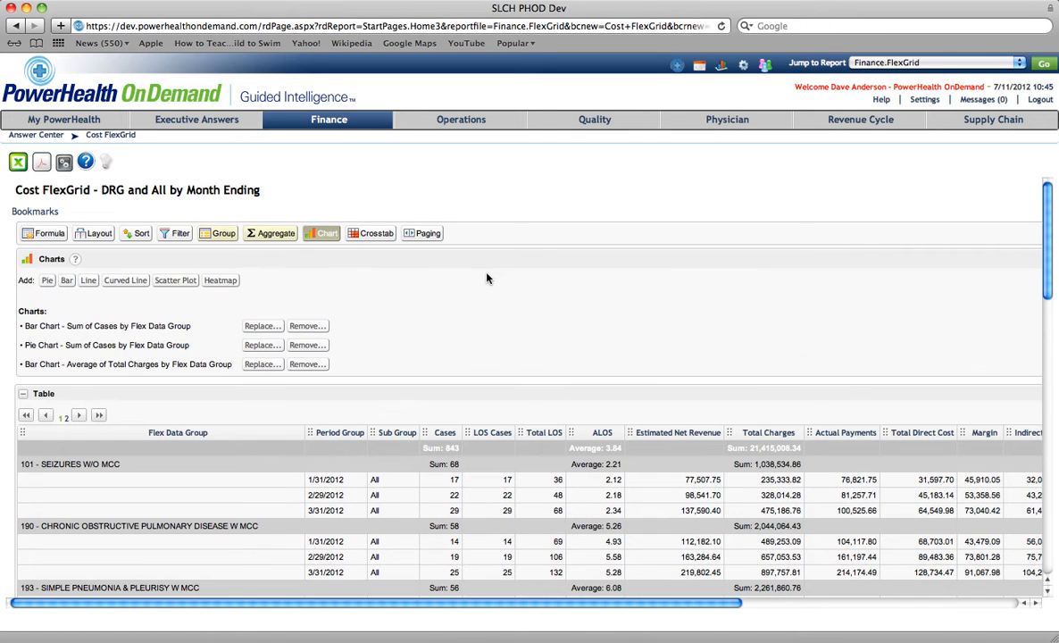
- Add a crosstab with Period Group by Month as header, Flex Data Group as labels, Sum of Cases, comparing columns
click(371, 235)
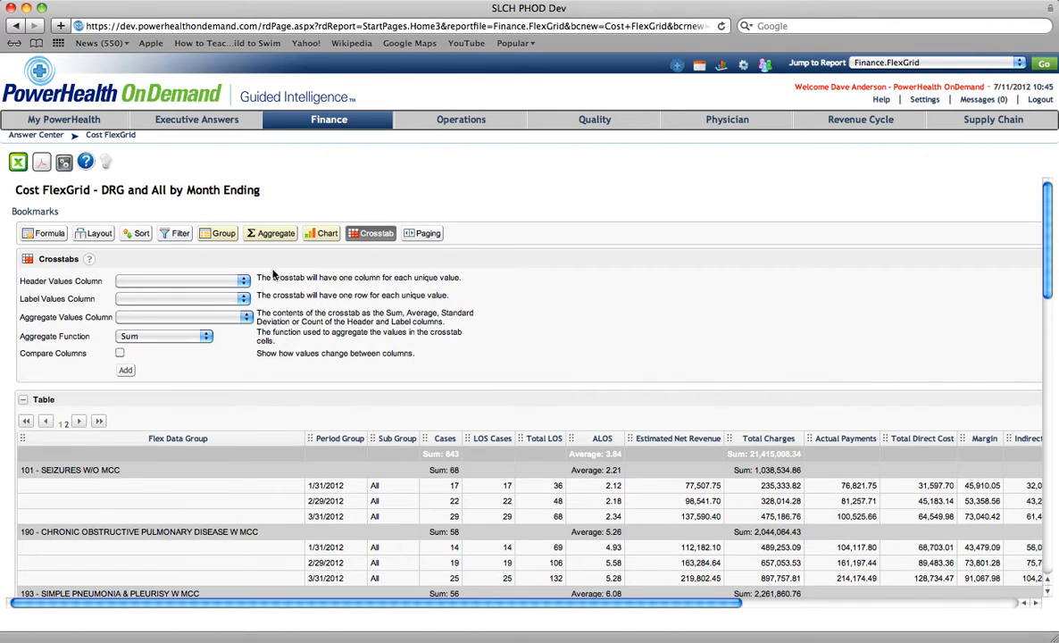
click(242, 282)
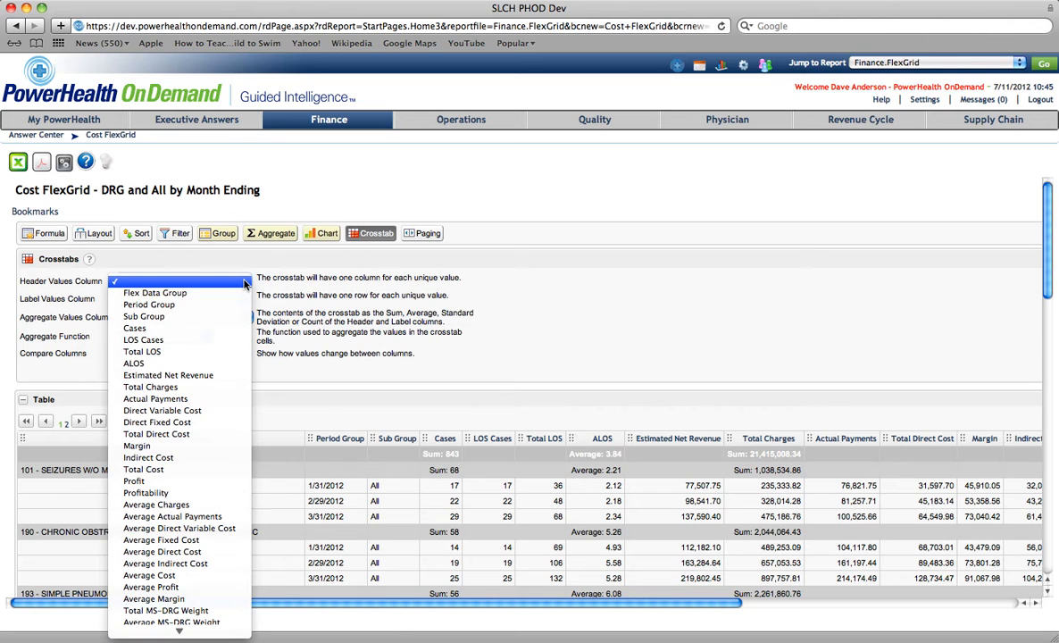
click(214, 305)
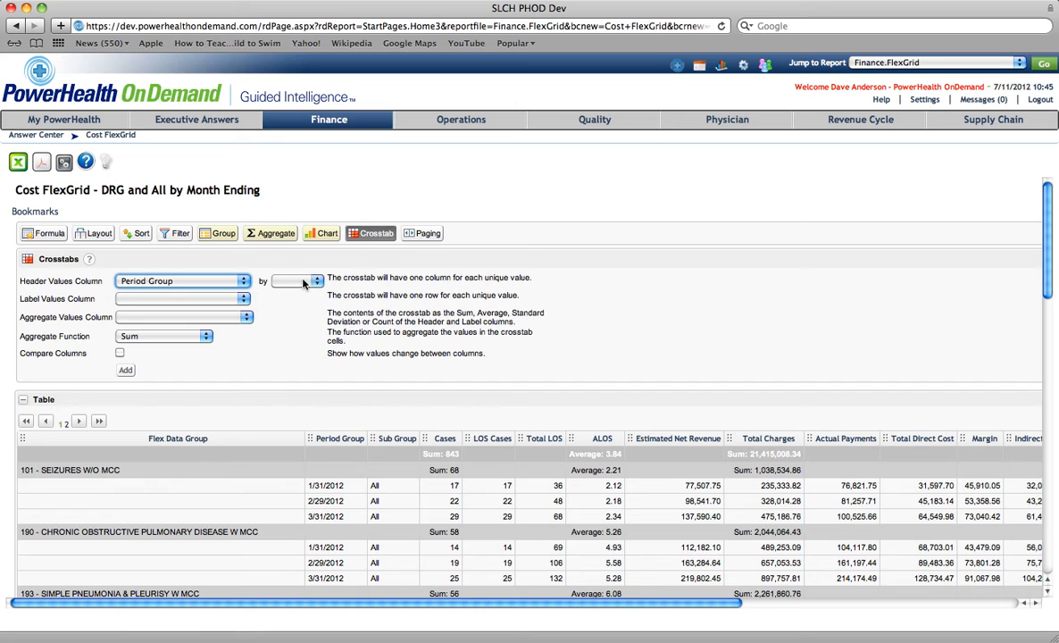
click(314, 282)
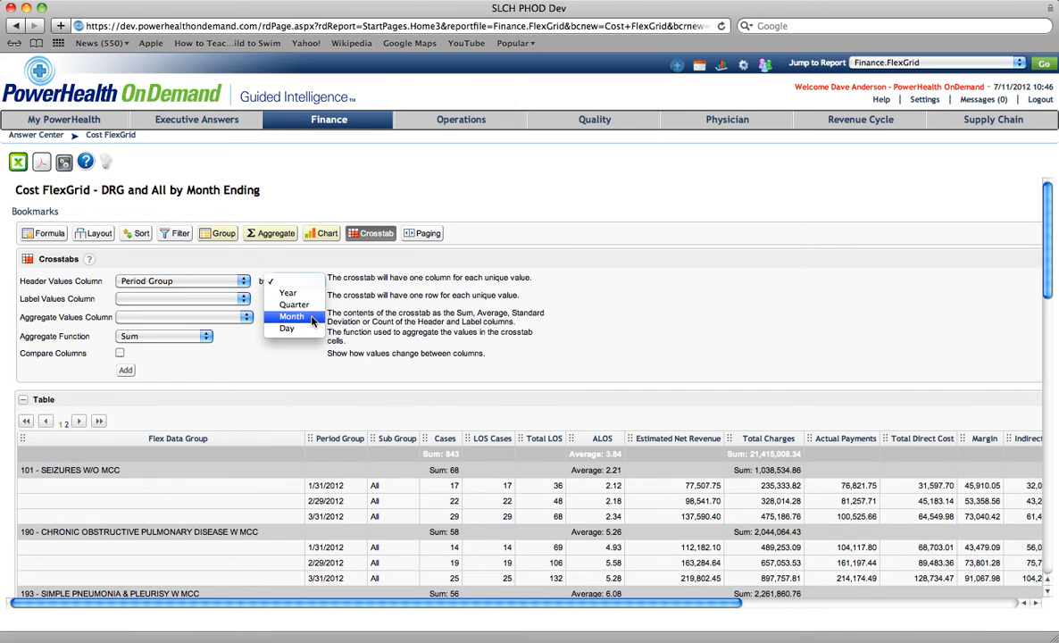
click(313, 319)
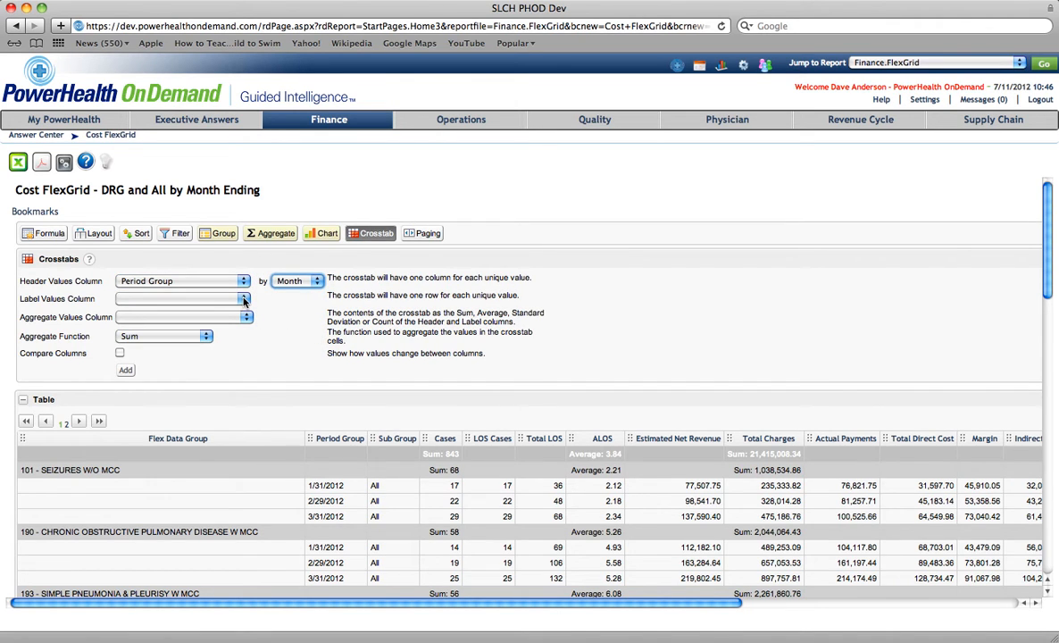
click(244, 299)
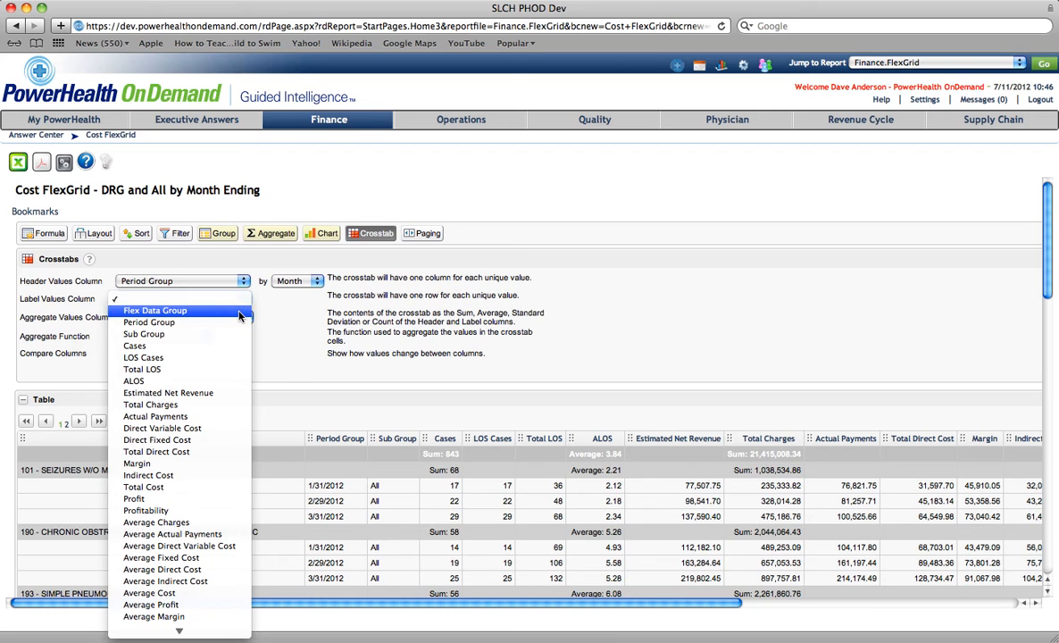
click(156, 310)
click(244, 318)
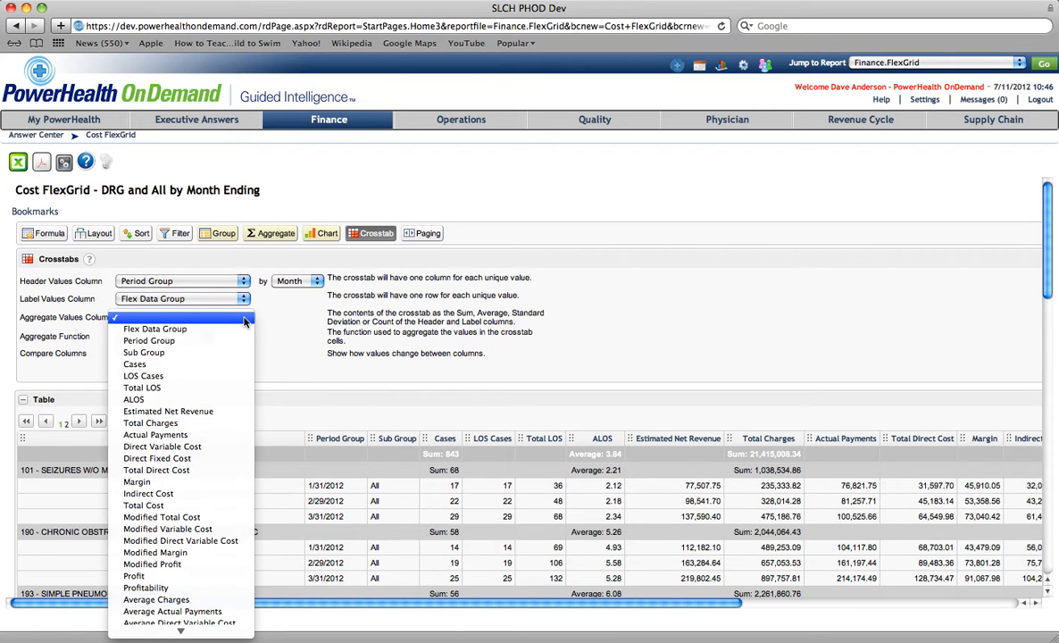
click(232, 366)
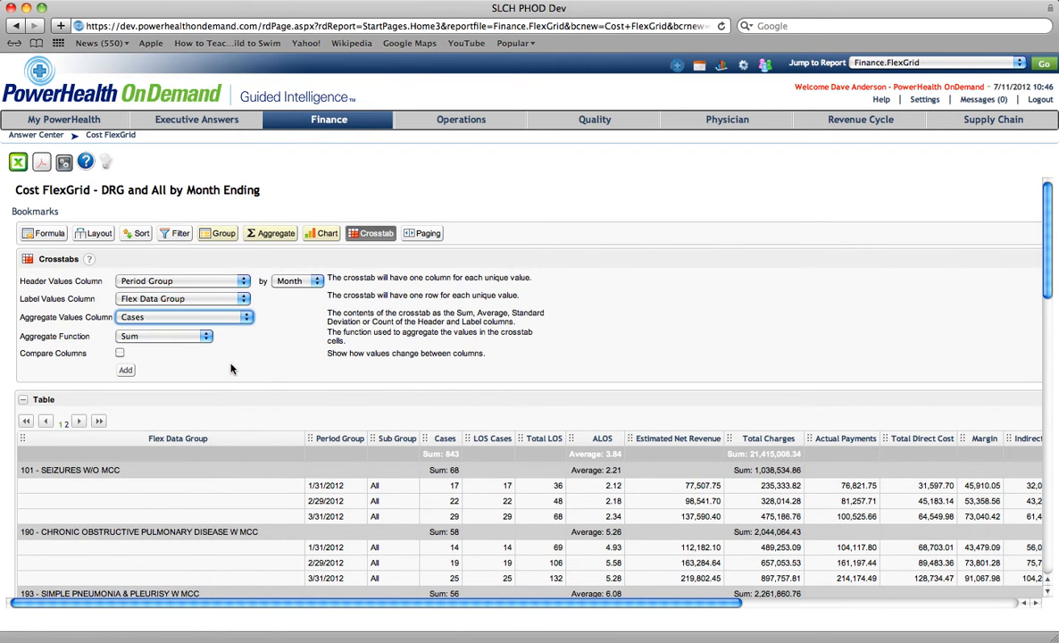
click(120, 352)
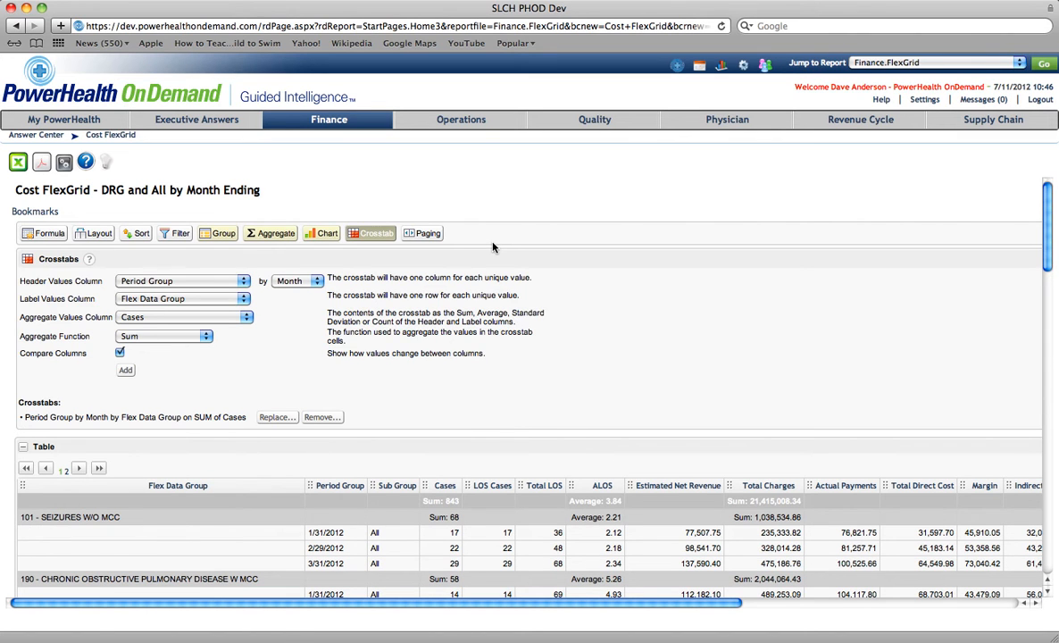
click(28, 259)
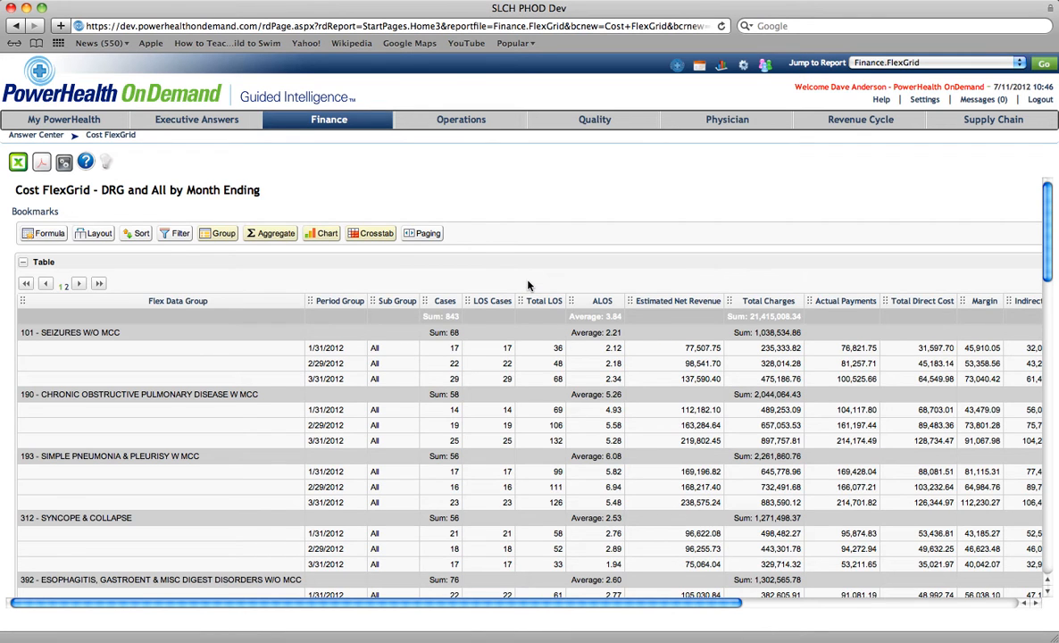
- Enlarge the pie chart by resizing its frame
scroll(528, 286, down, 5)
scroll(528, 285, down, 4)
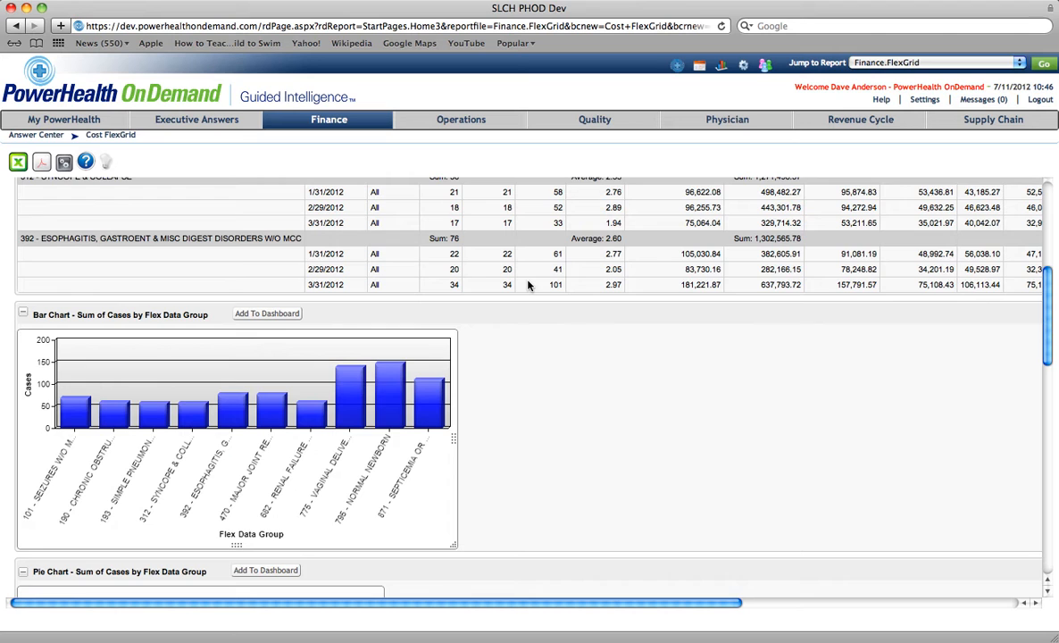
scroll(528, 285, down, 5)
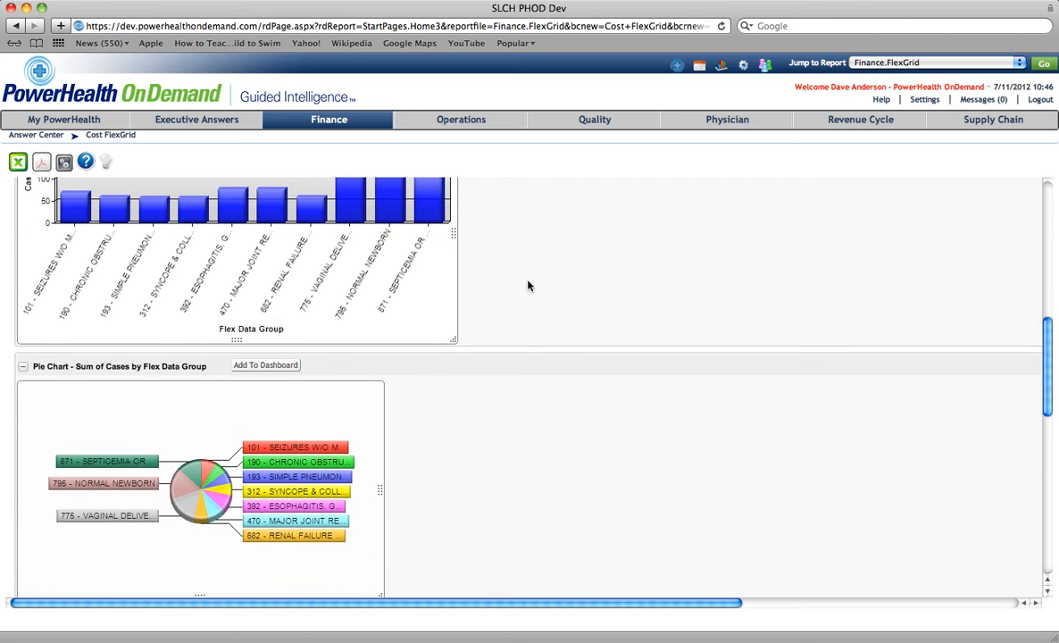
scroll(528, 285, down, 2)
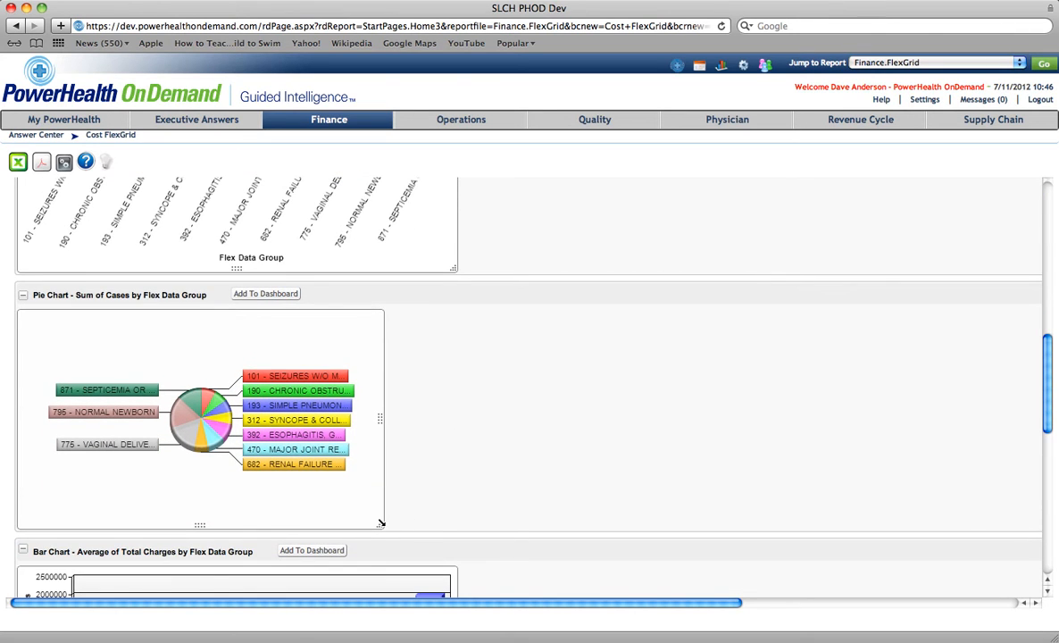
drag(380, 525, 496, 576)
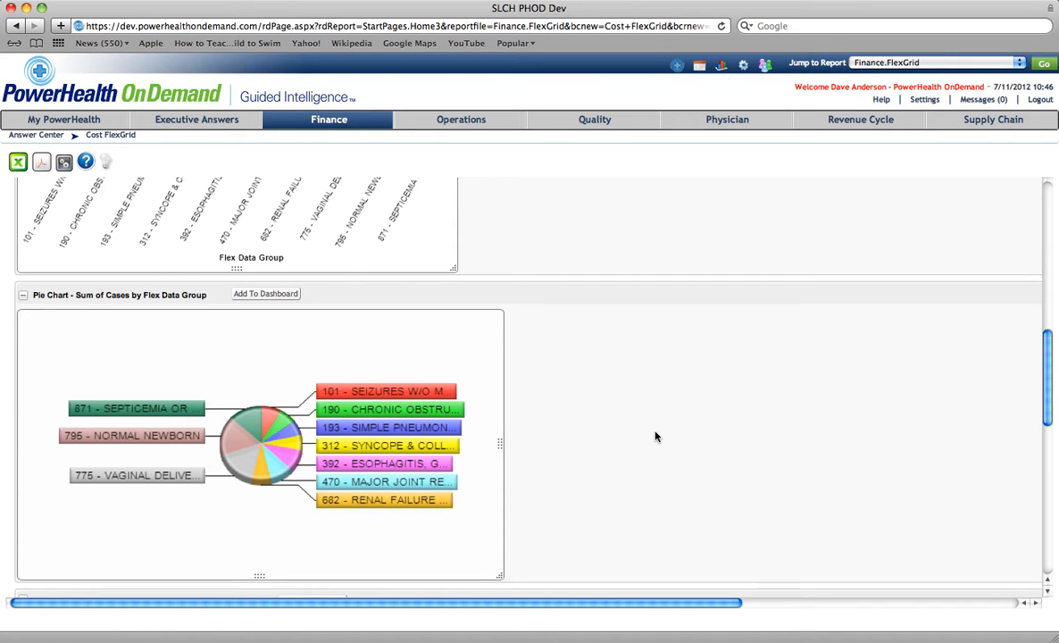
- Review the pie chart and the average total charges bar chart, hovering slices and bars for details
scroll(655, 436, down, 1)
scroll(654, 436, down, 4)
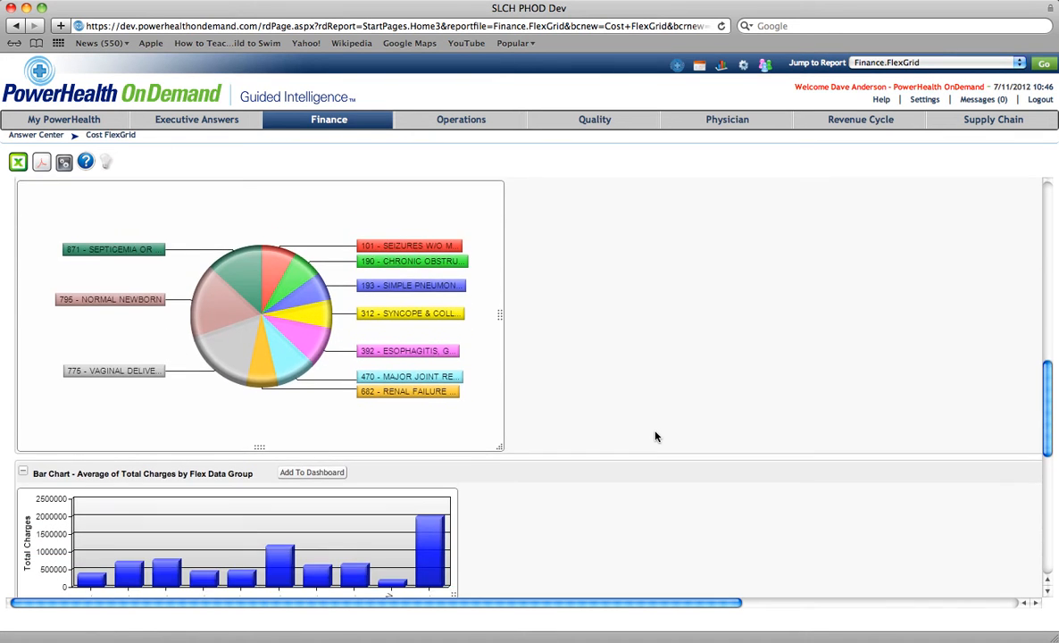
scroll(655, 436, down, 3)
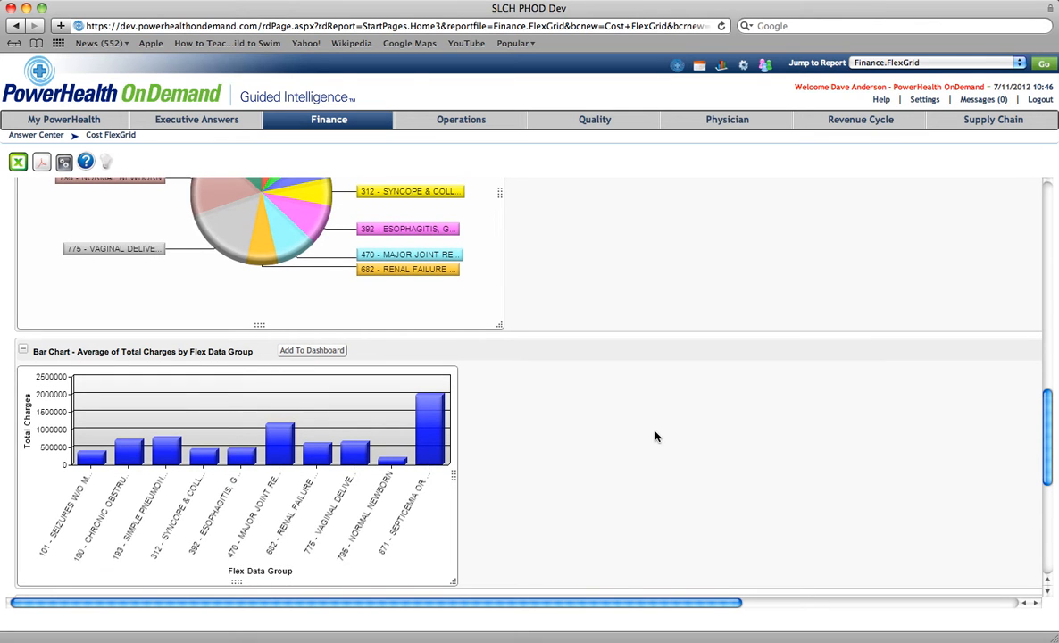
scroll(655, 436, down, 9)
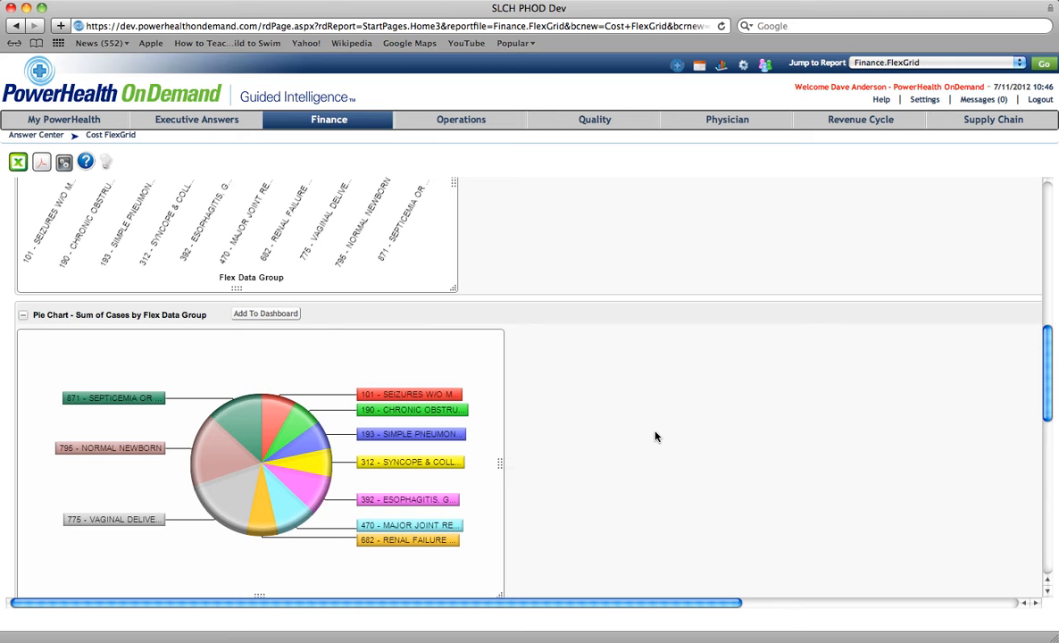
mouse_move(235, 422)
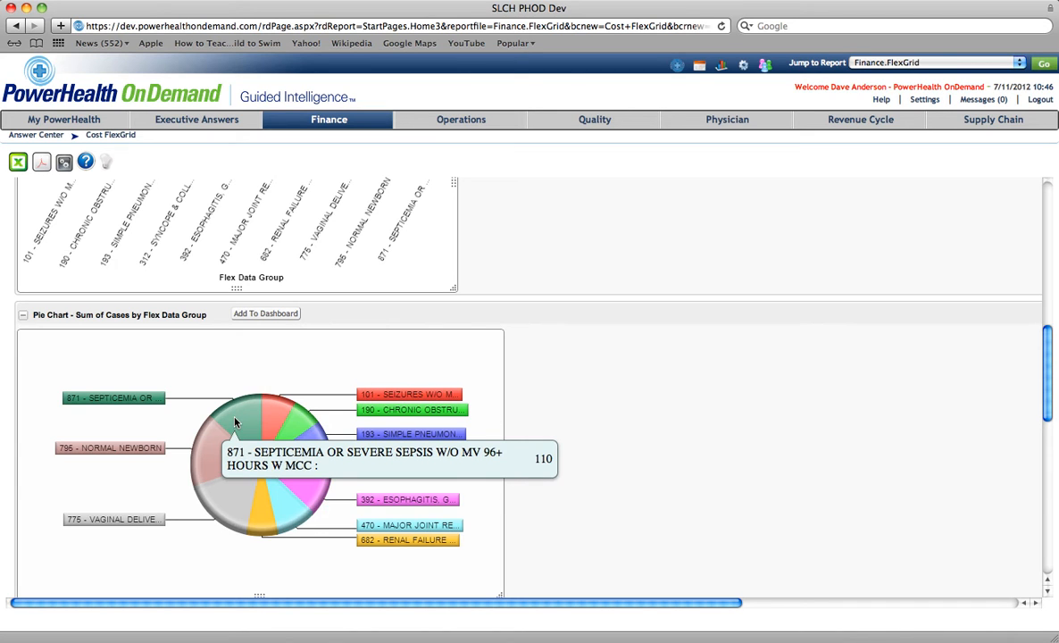
mouse_move(227, 499)
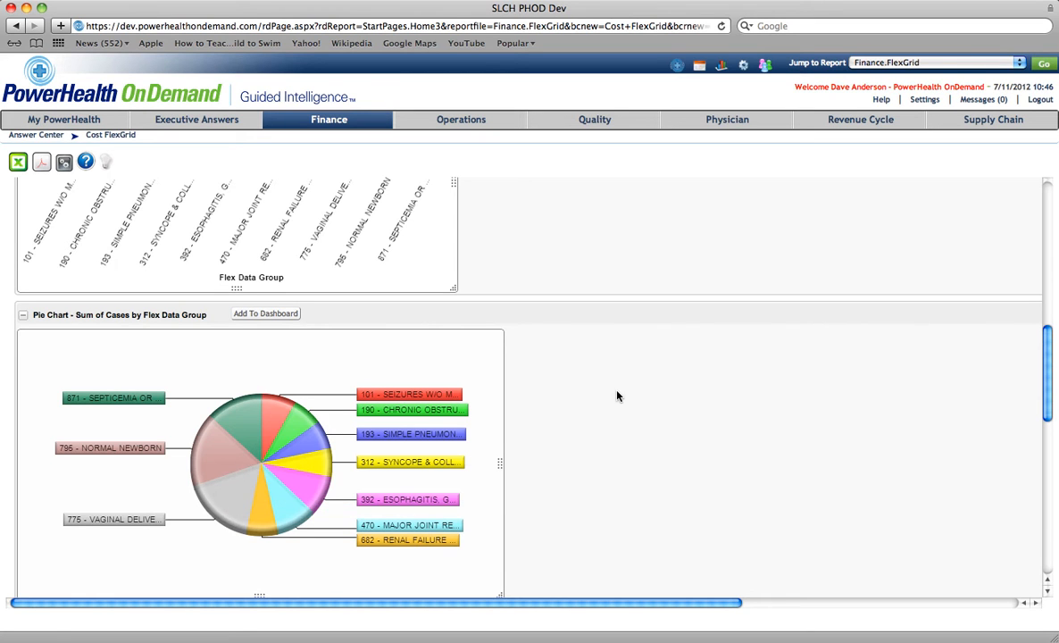
scroll(616, 396, down, 2)
scroll(616, 396, down, 3)
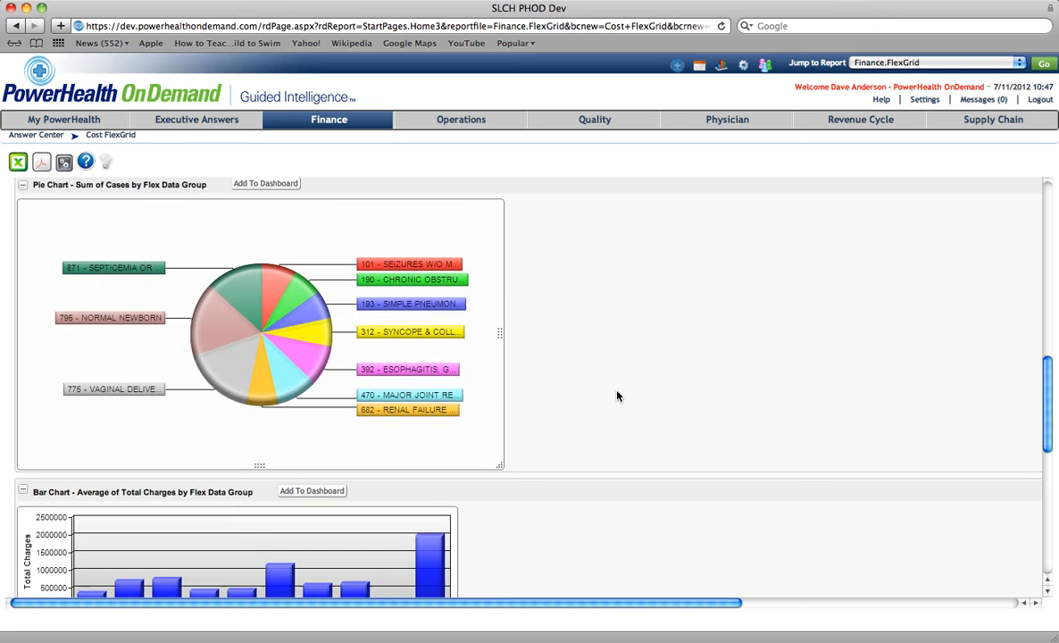
scroll(616, 395, down, 6)
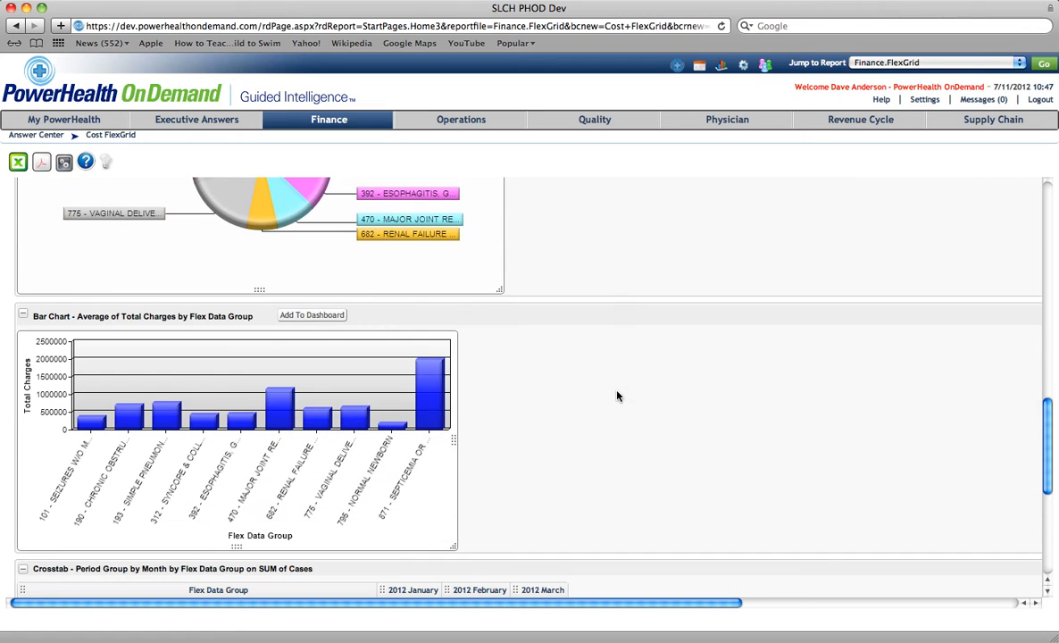
mouse_move(280, 413)
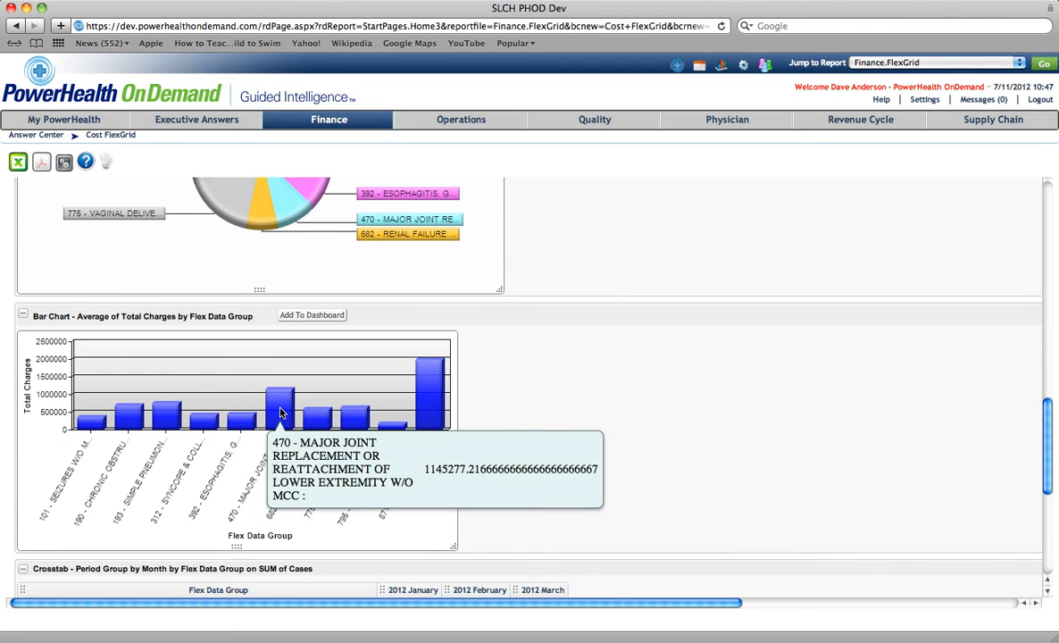
mouse_move(431, 410)
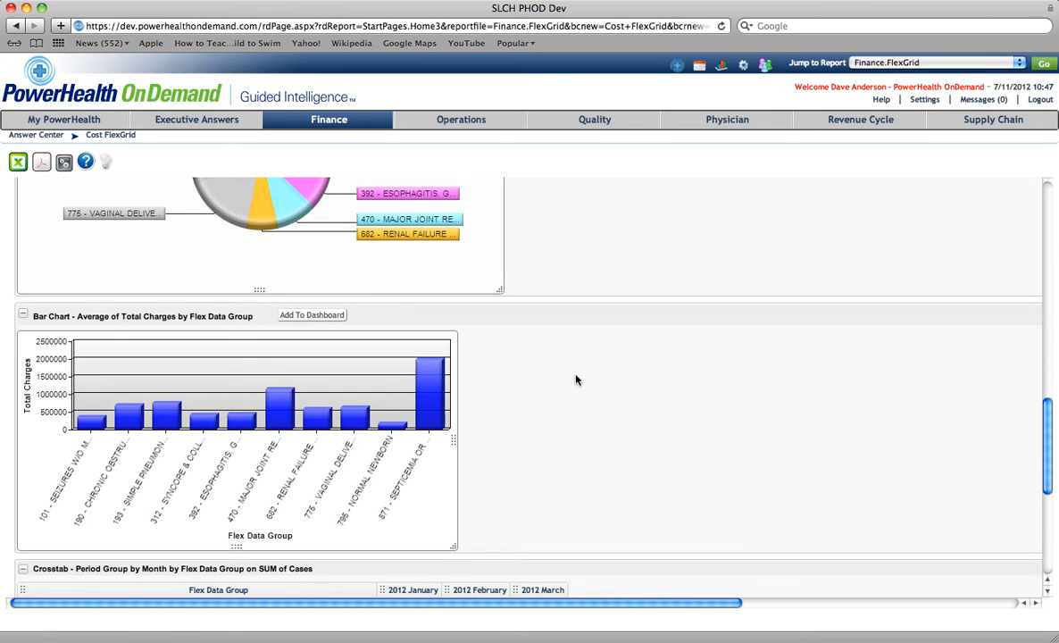
- Review the month-by-month crosstab of cases for each DRG
scroll(577, 380, down, 3)
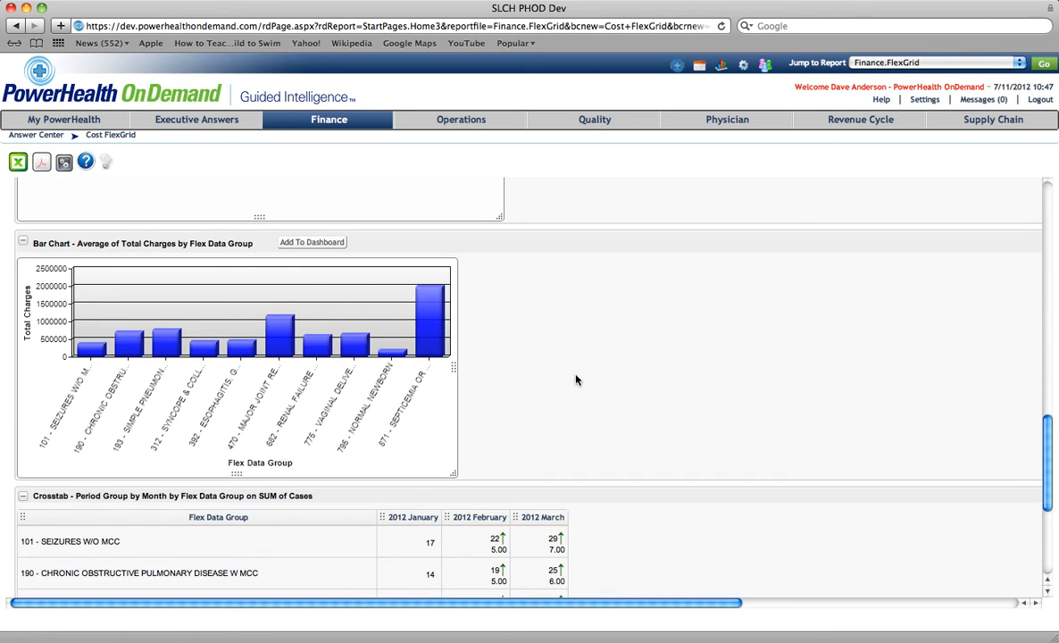
scroll(576, 380, down, 5)
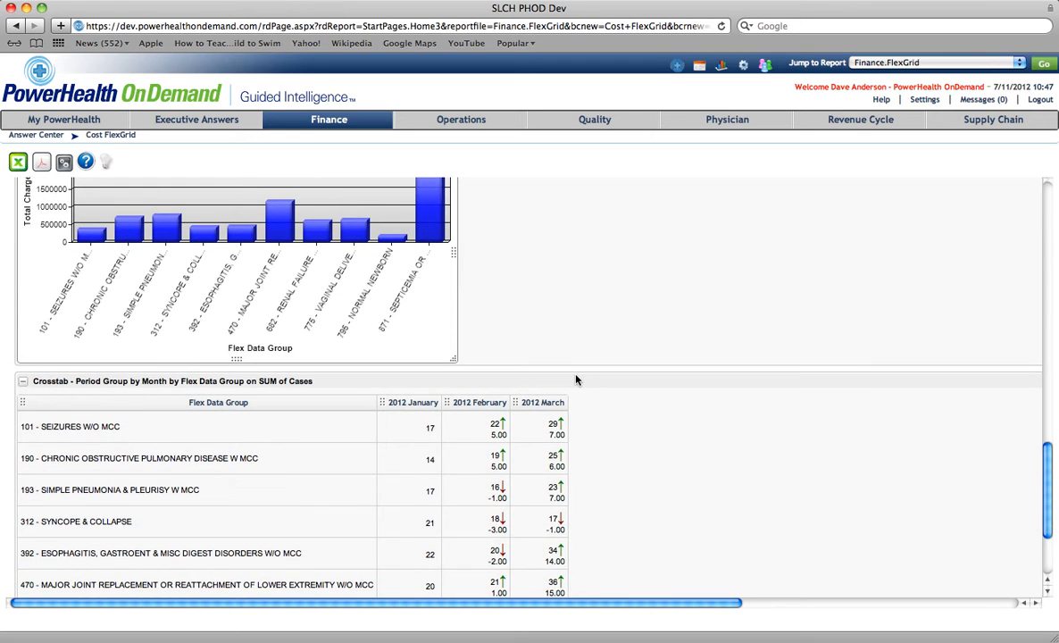
scroll(576, 381, down, 5)
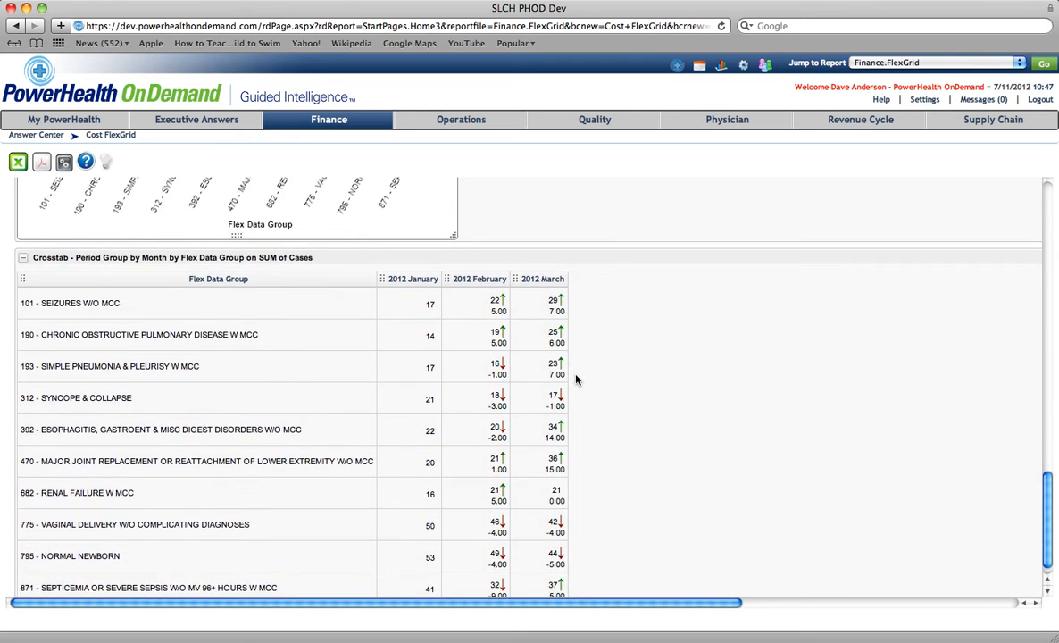
scroll(577, 381, down, 1)
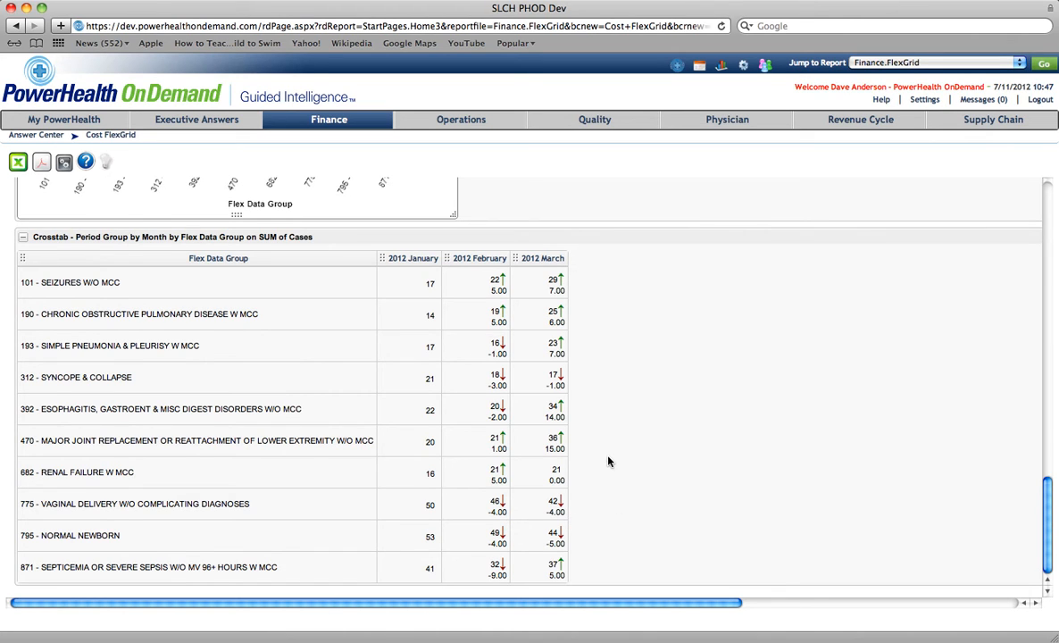
scroll(609, 461, up, 10)
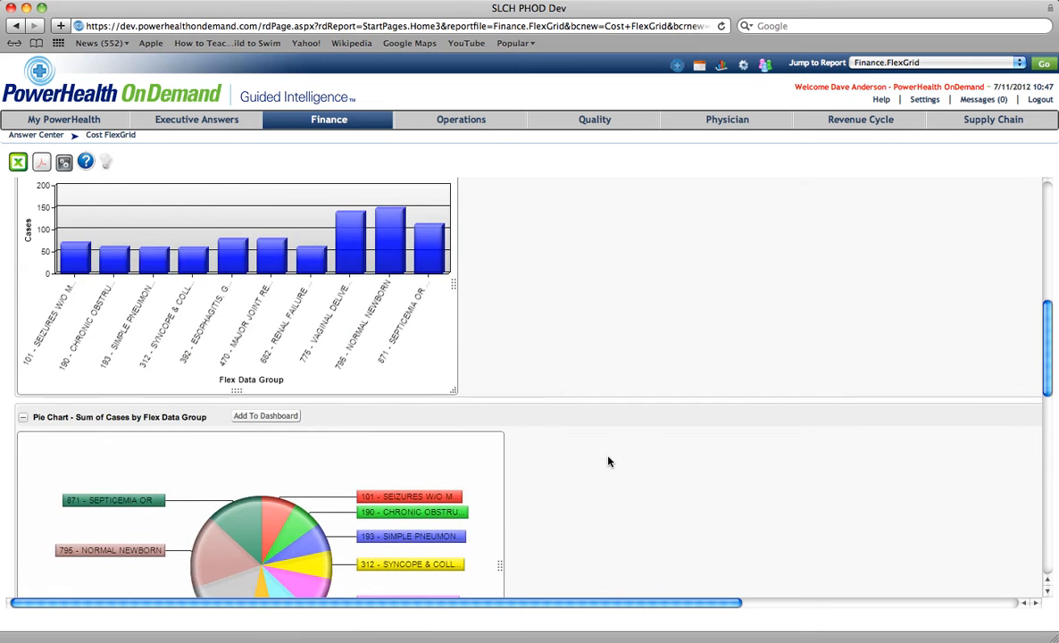
scroll(608, 461, up, 5)
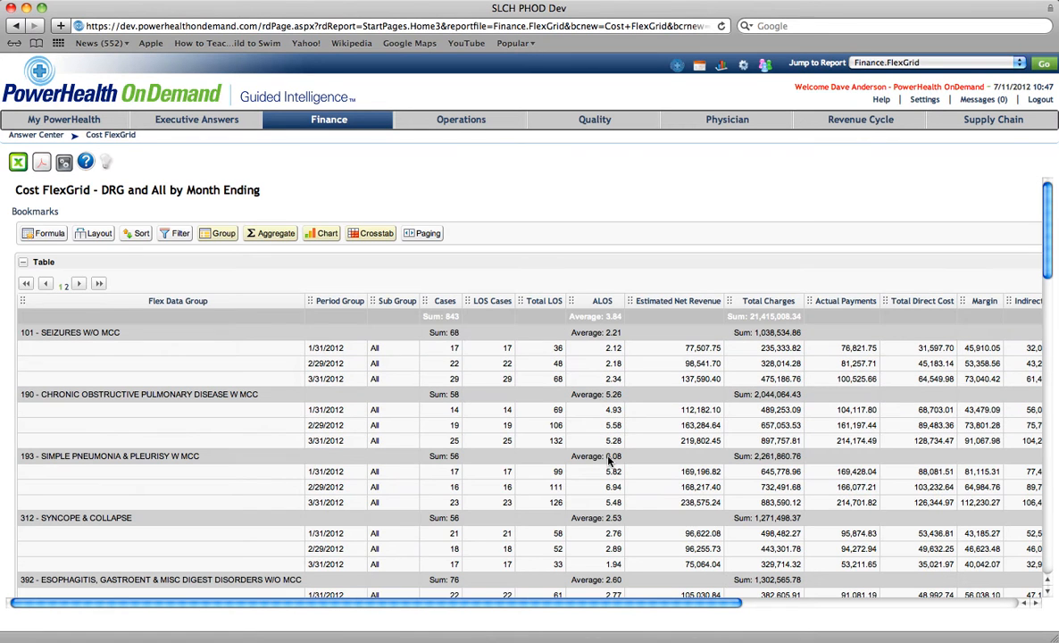
- Change the discharge date range end date to 6/30/2012 and include the prior year period
click(63, 166)
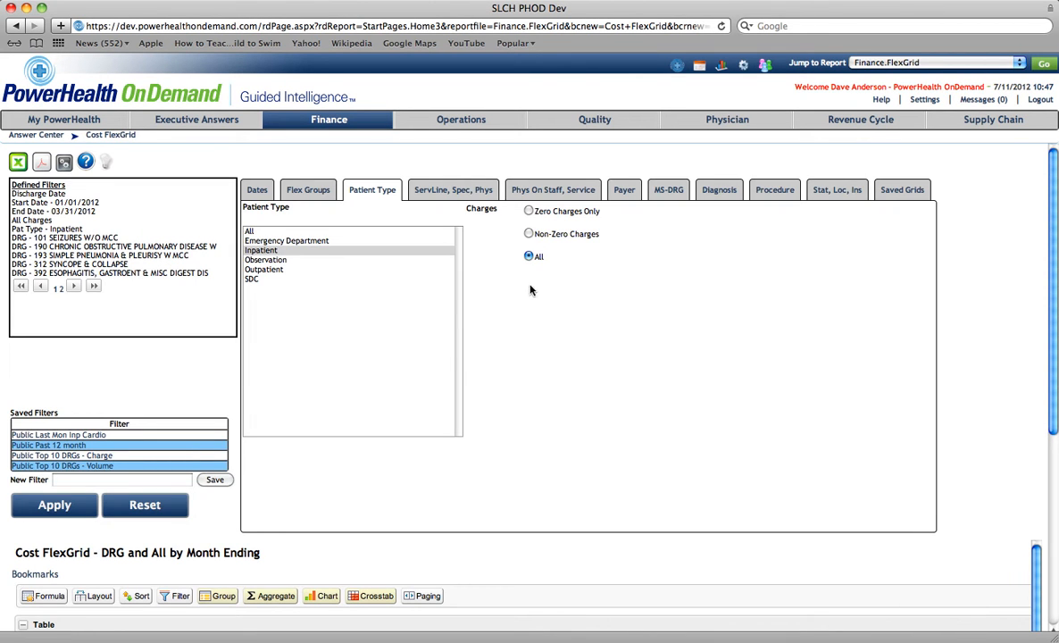
click(259, 191)
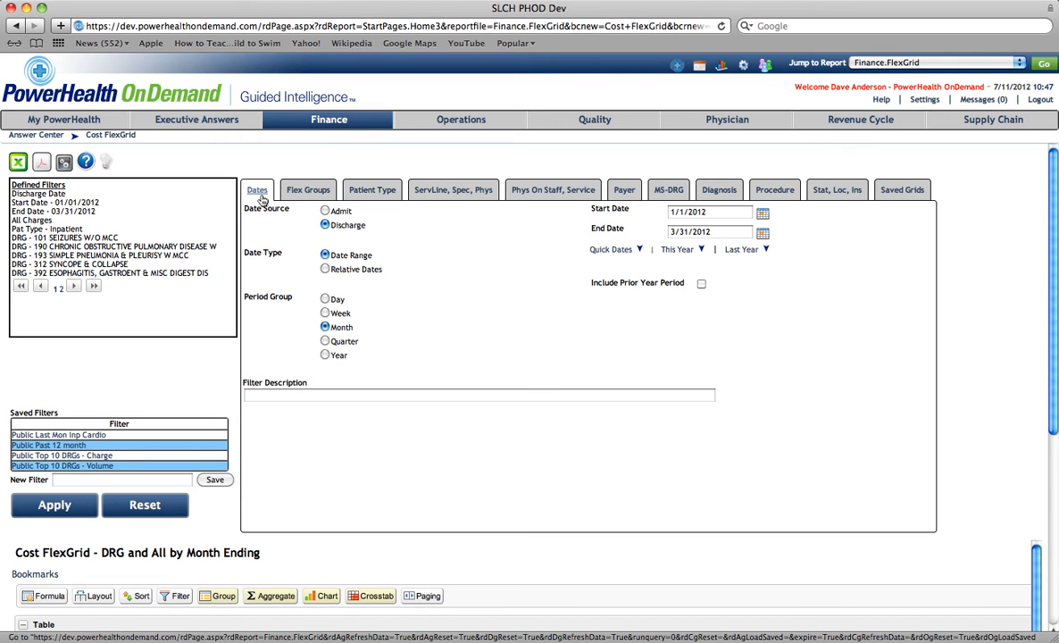
click(673, 231)
key(BackSpace)
text(6)
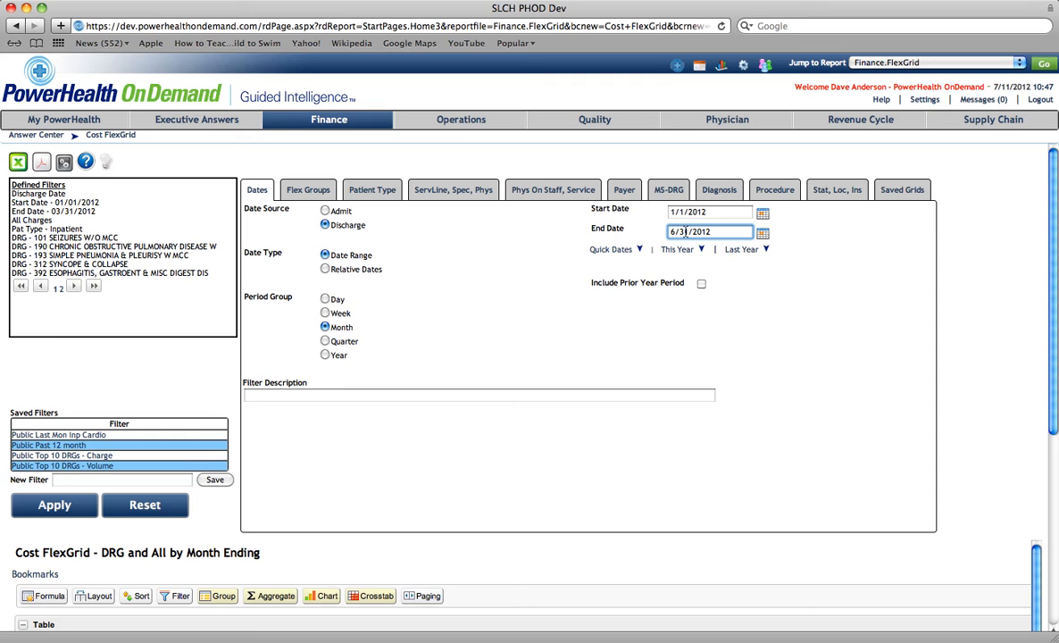
click(689, 232)
key(BackSpace)
text(0)
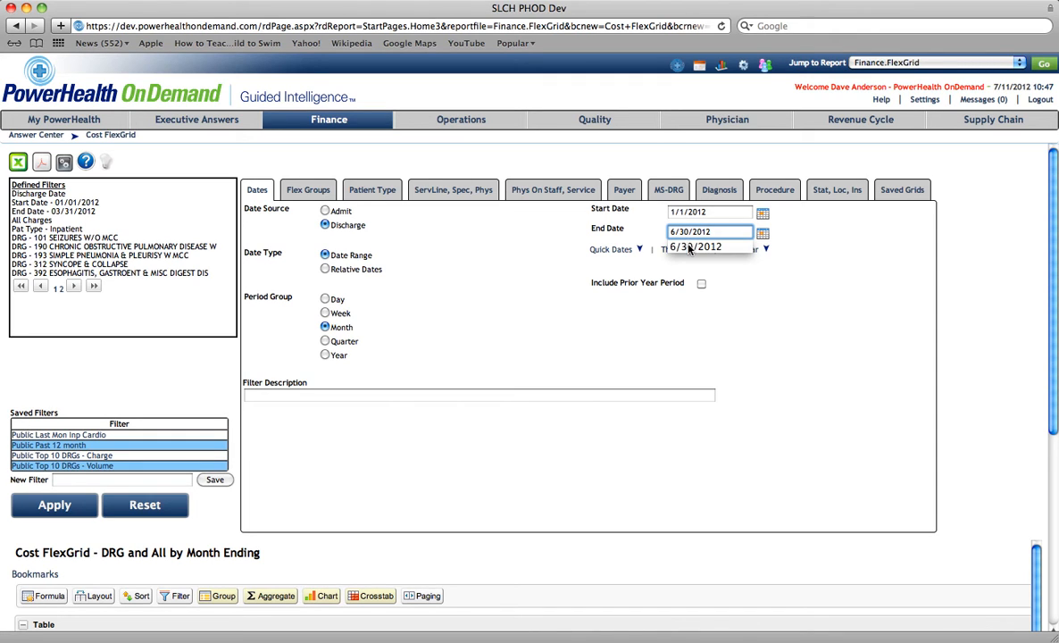
click(429, 253)
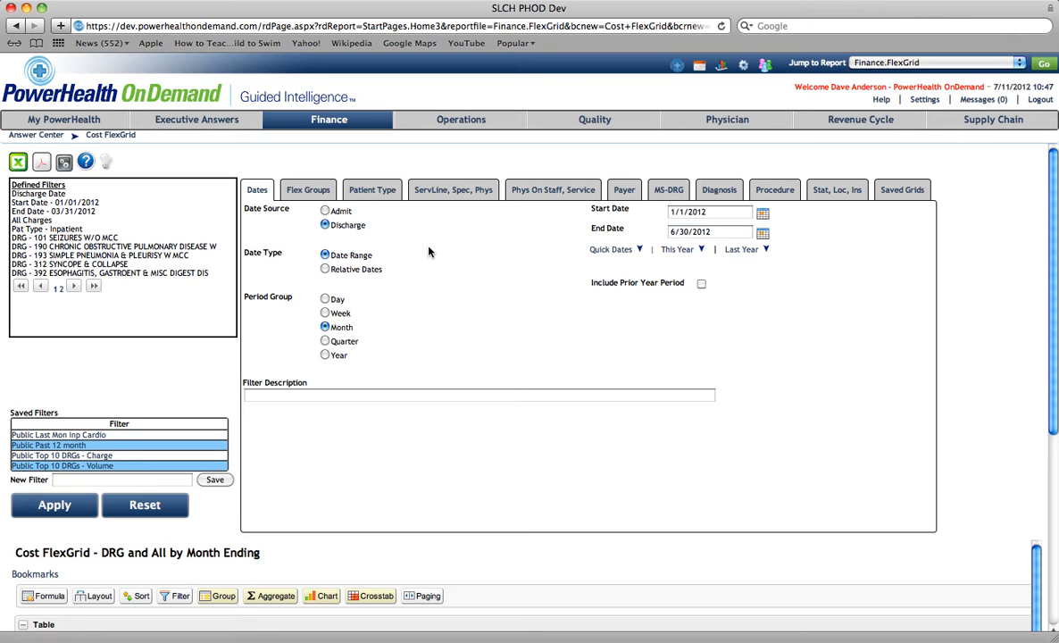
click(701, 285)
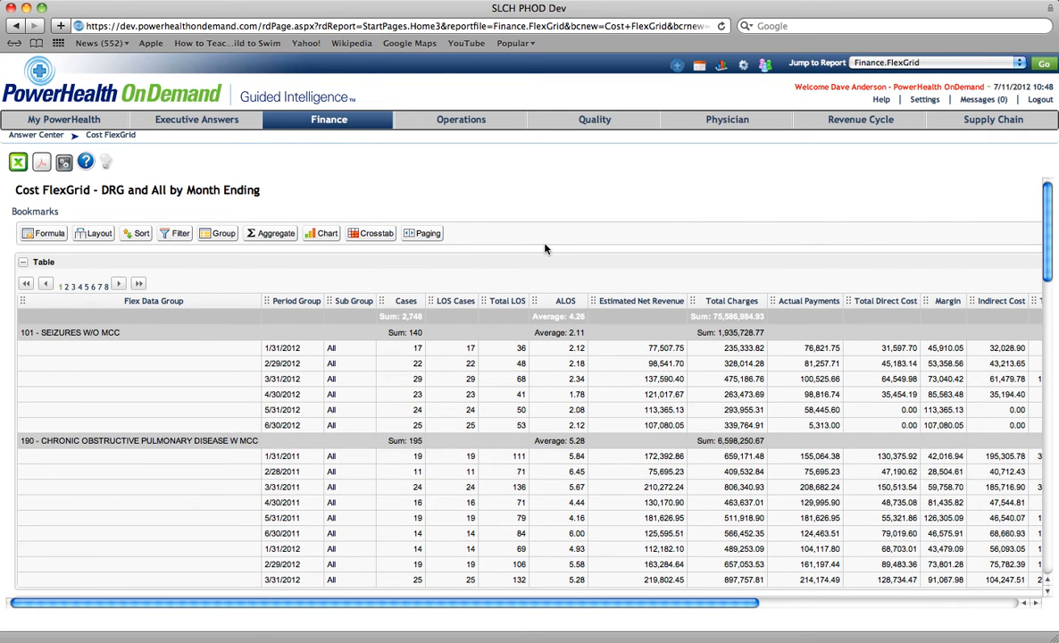
- Review the refreshed report table, charts and month-by-month crosstab across all columns
scroll(549, 259, down, 3)
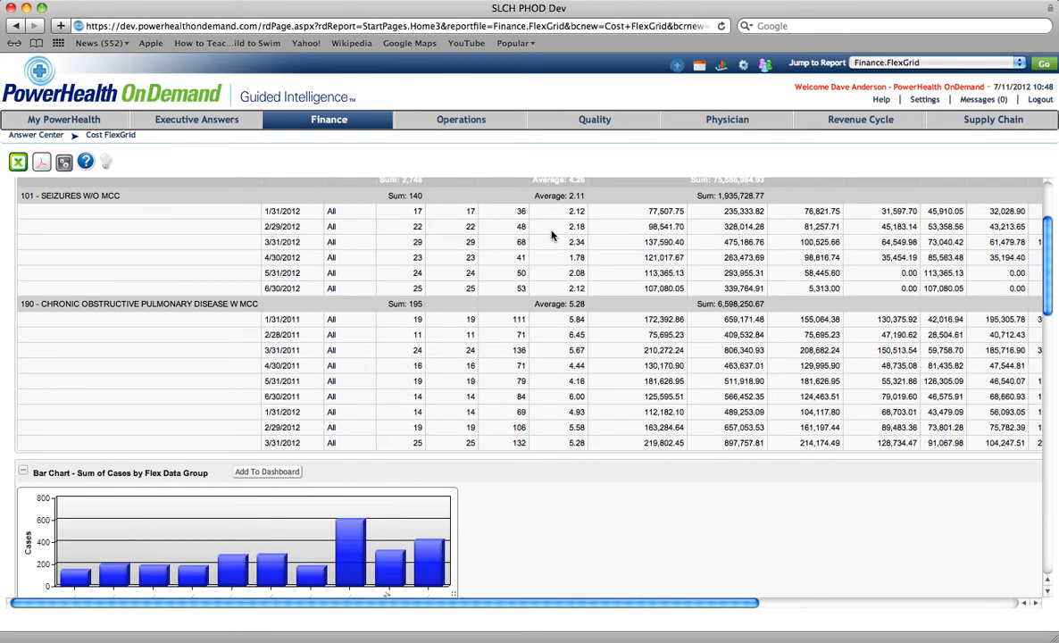
scroll(562, 367, down, 10)
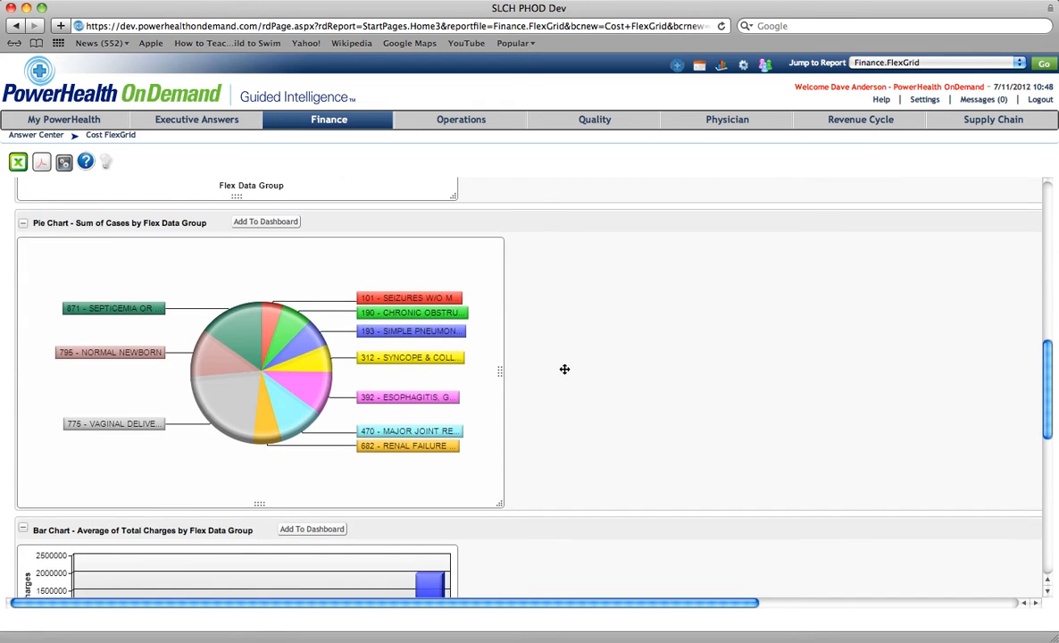
scroll(564, 369, down, 6)
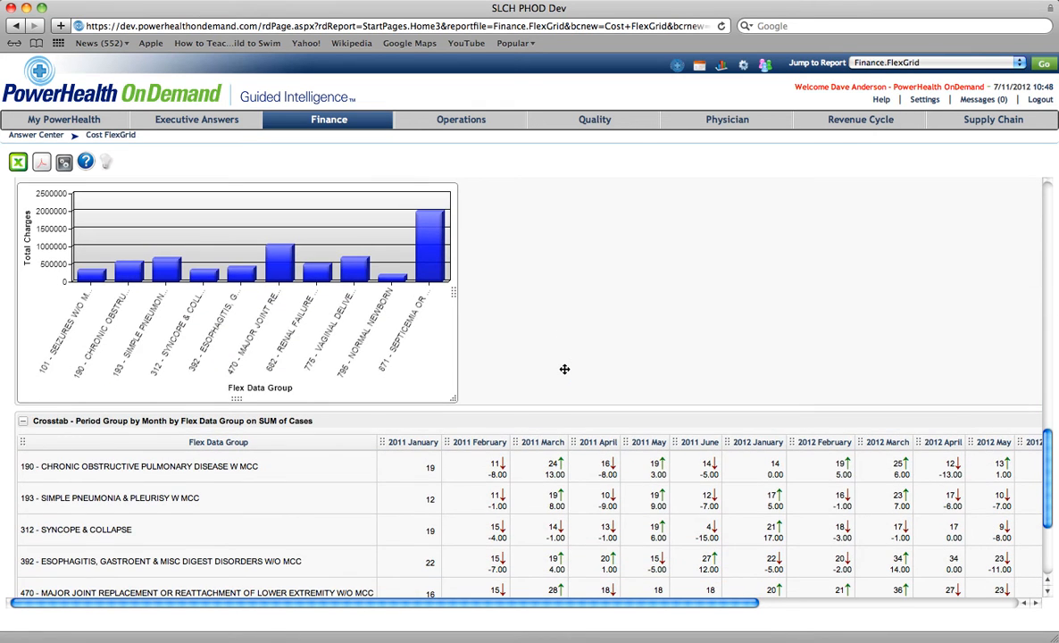
scroll(565, 369, down, 3)
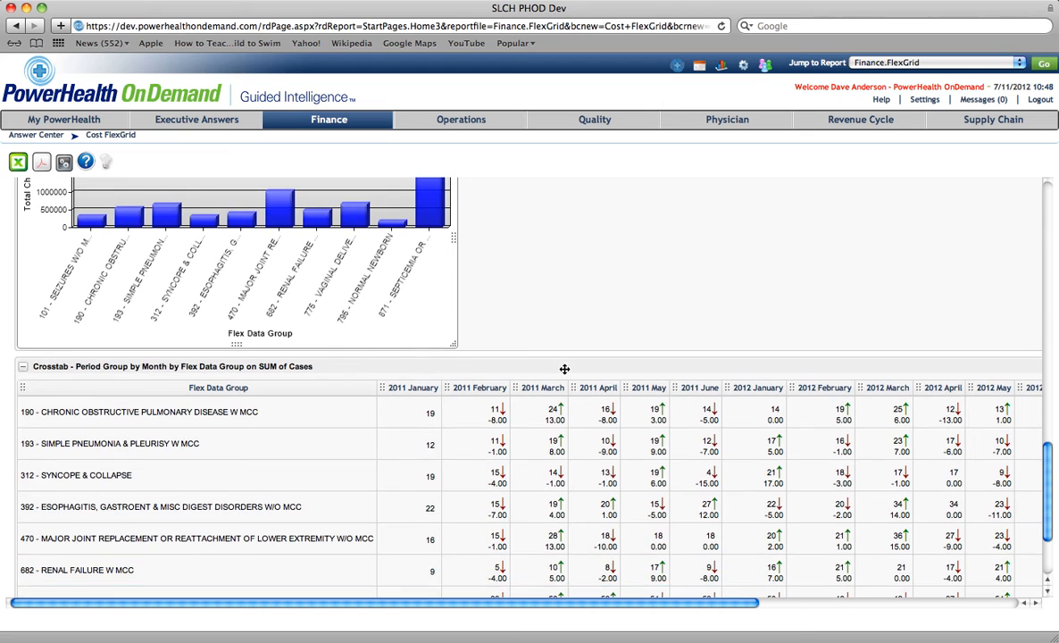
scroll(564, 368, down, 2)
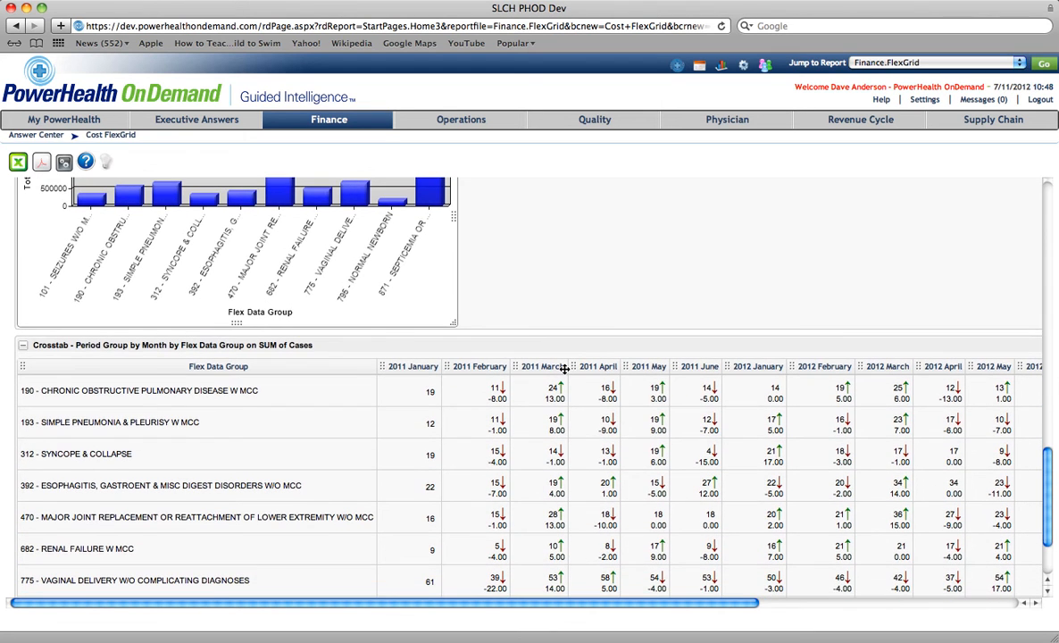
scroll(565, 369, down, 2)
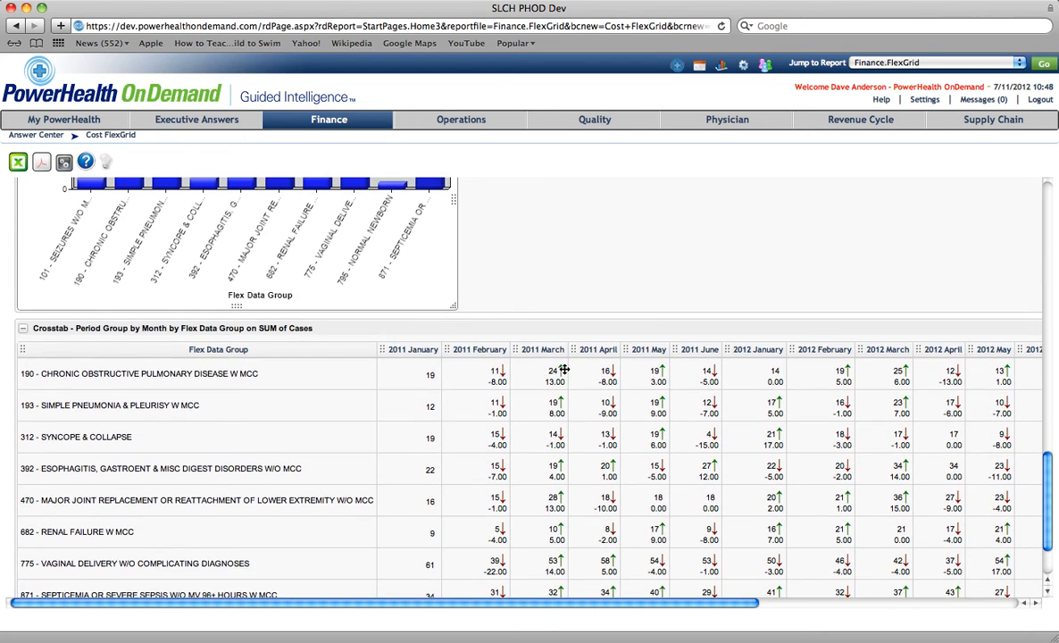
scroll(564, 368, up, 1)
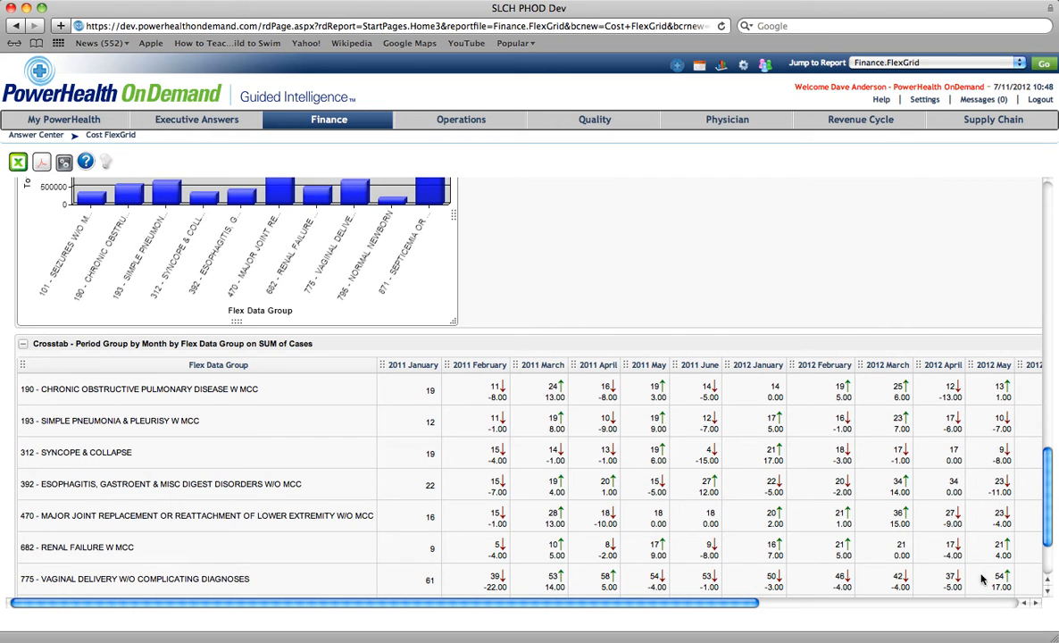
click(1037, 604)
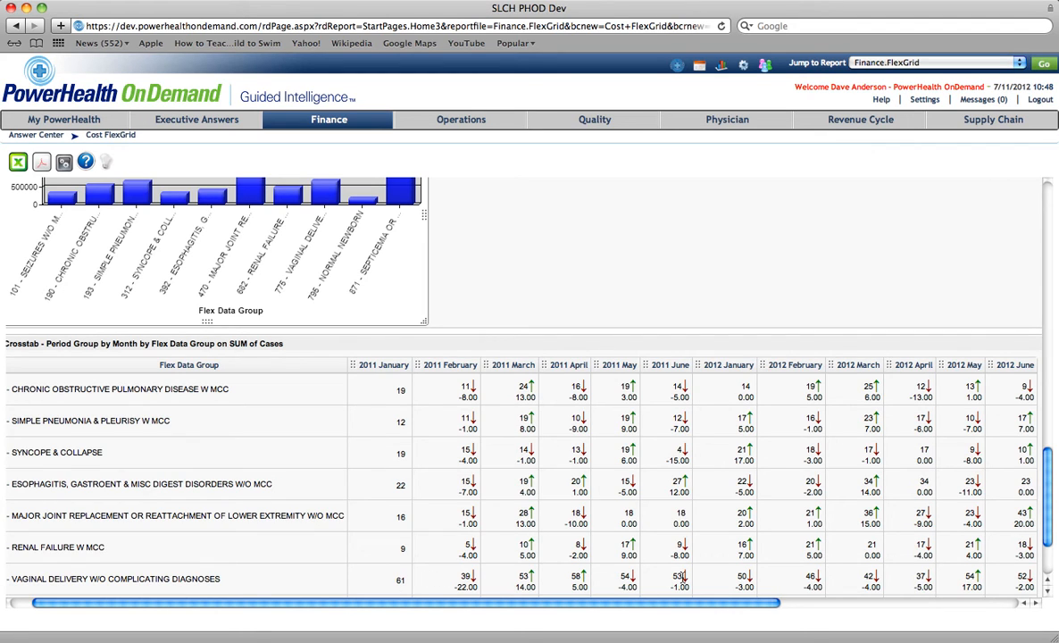
click(21, 604)
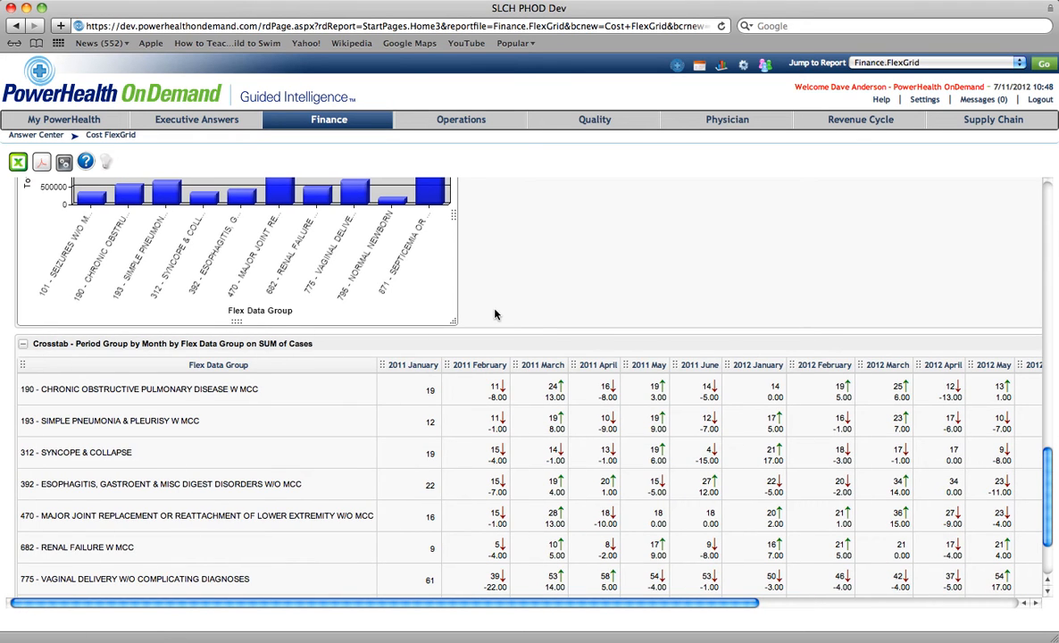
- Add the Sum of Cases bar chart to the dashboard with the panel title "Top 10 DRG Volume"
scroll(496, 314, up, 3)
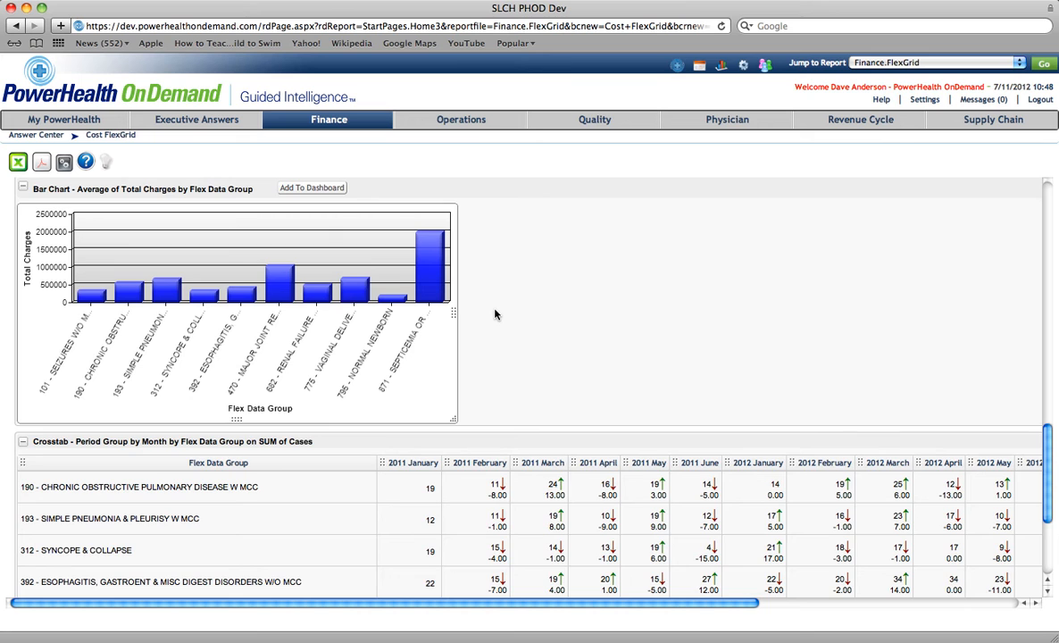
scroll(497, 314, up, 8)
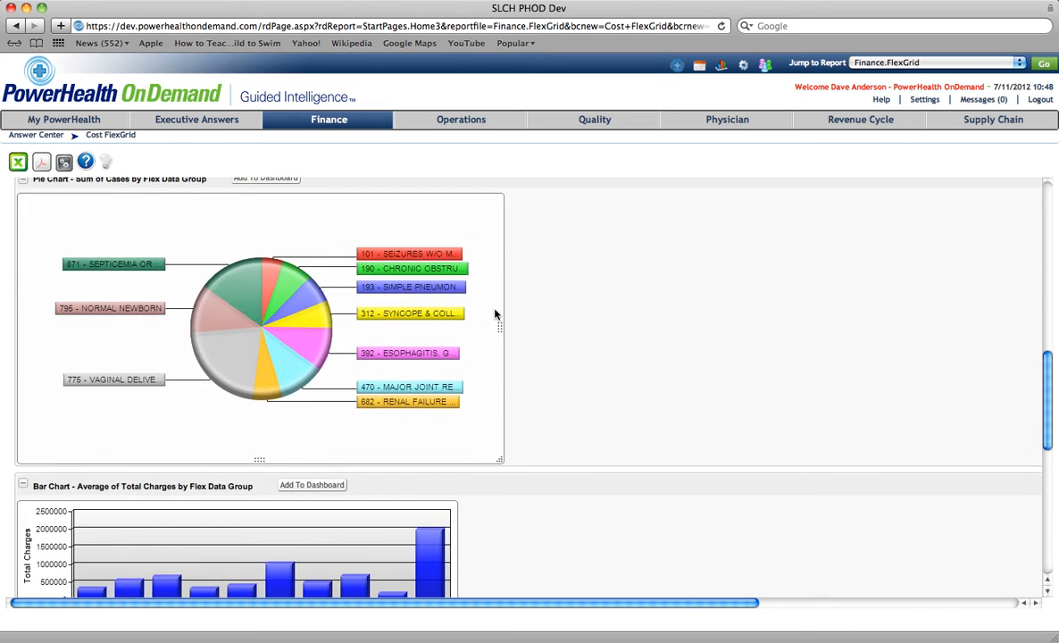
scroll(497, 313, up, 10)
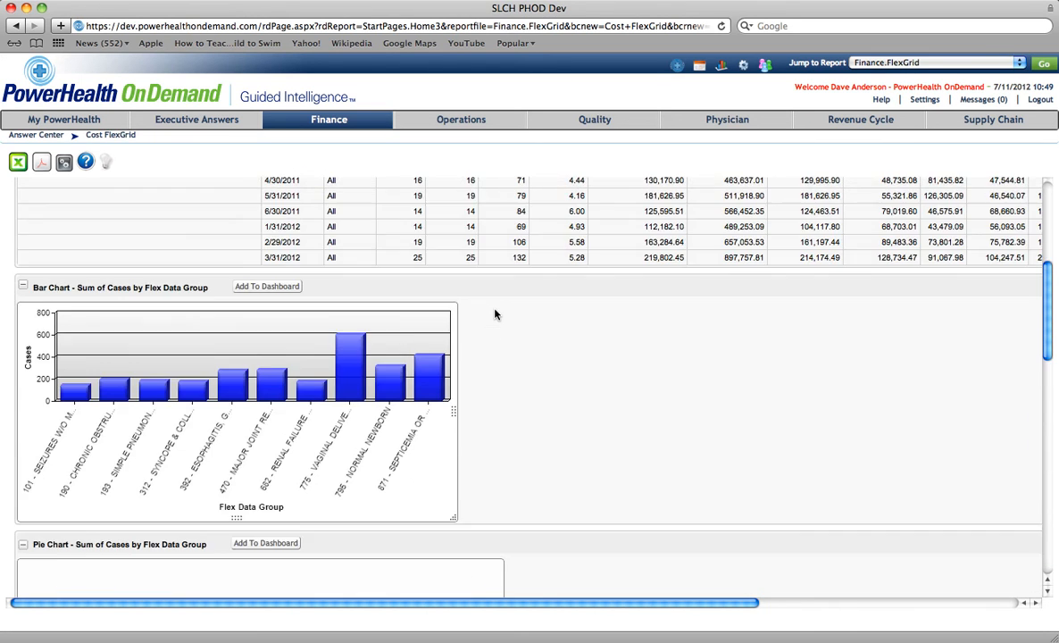
scroll(496, 314, up, 1)
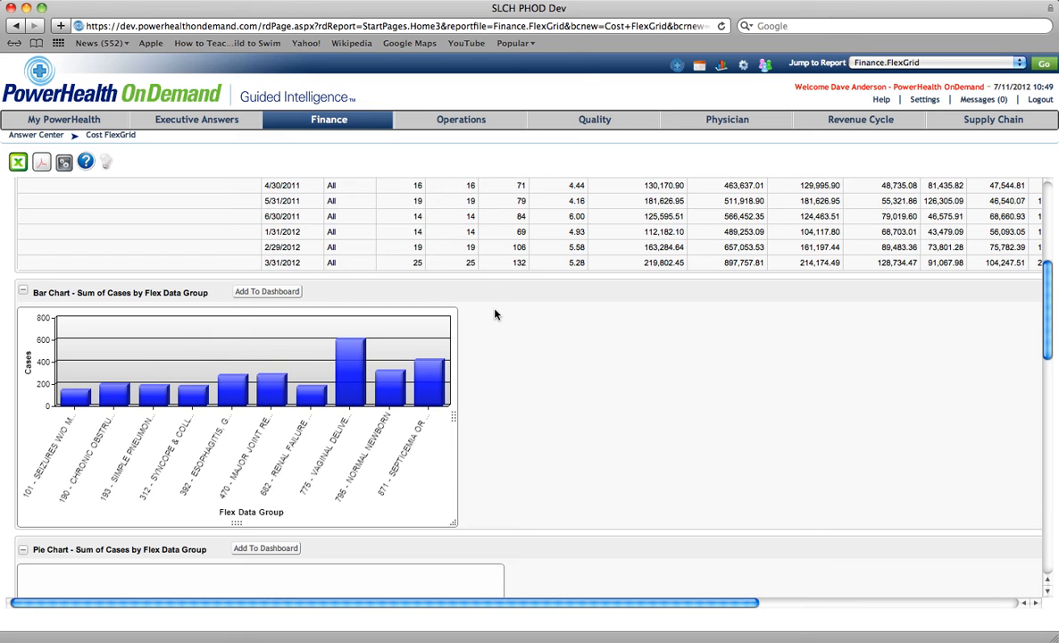
click(266, 292)
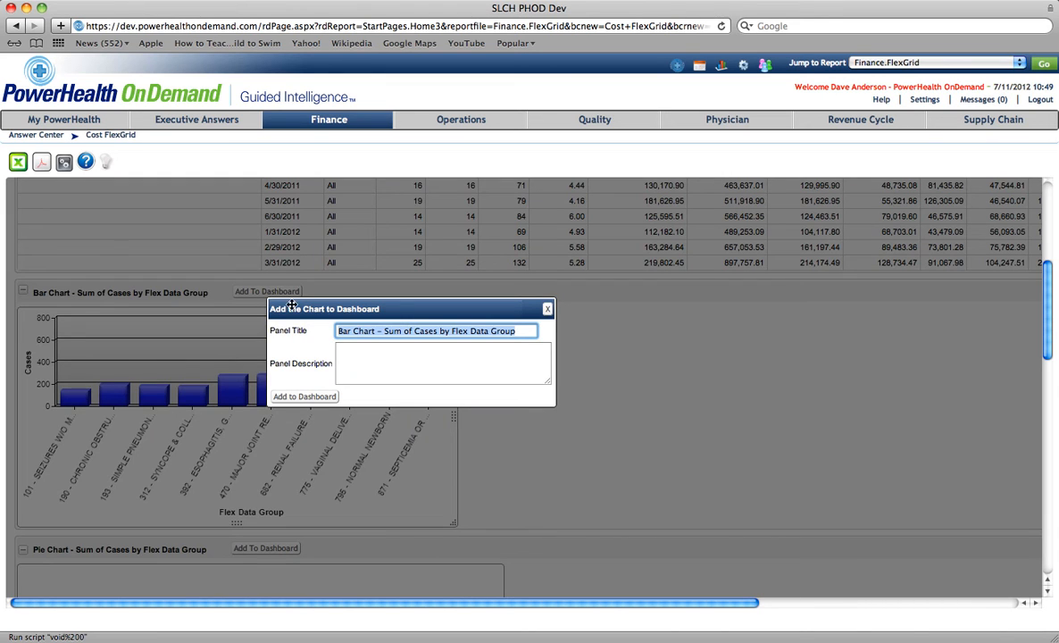
drag(384, 330, 337, 330)
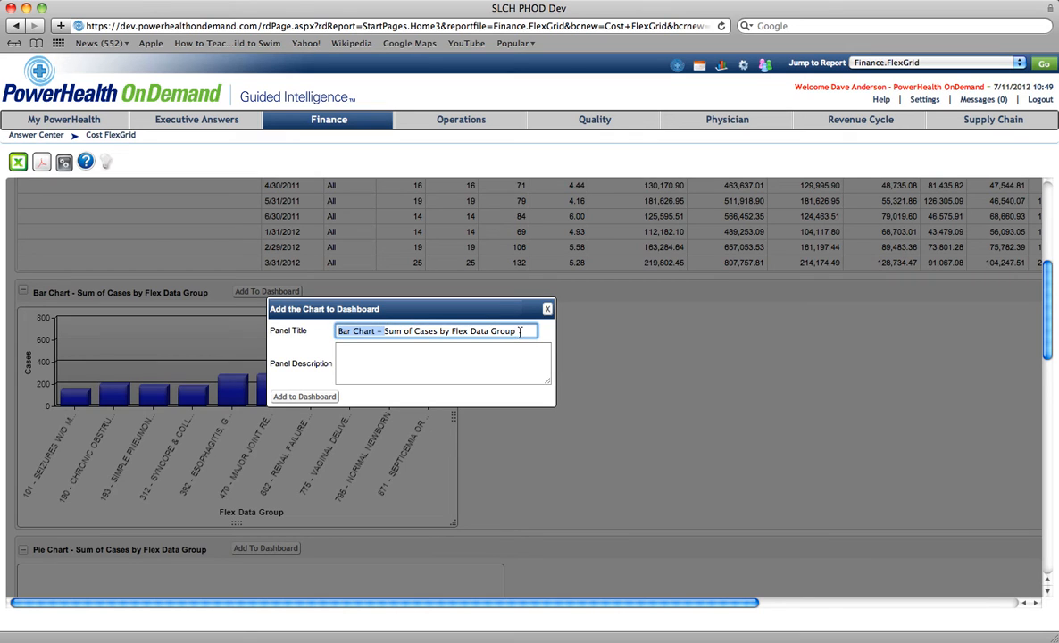
drag(515, 332, 317, 331)
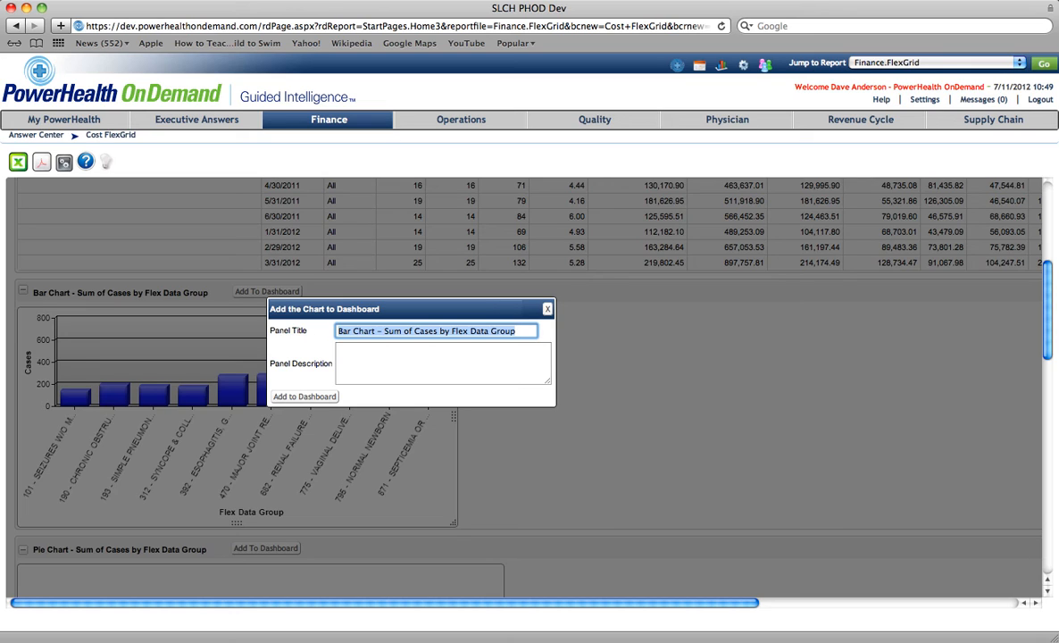
text(Top 10 )
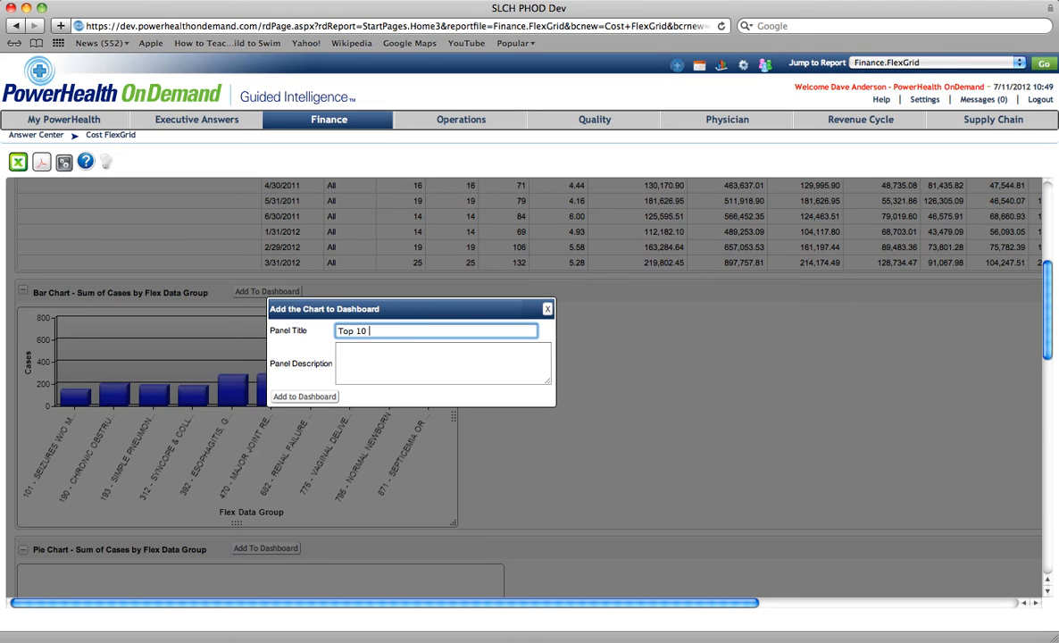
text(DRG Volume)
click(300, 398)
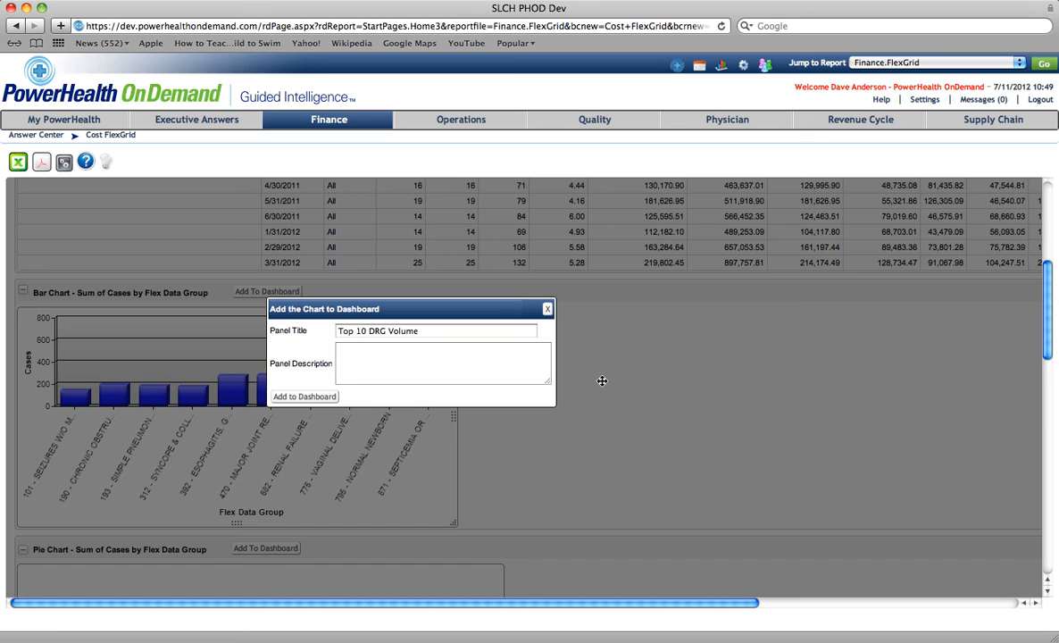
- Add the Average of Total Charges bar chart to the dashboard titled "Top 10 DRG Avg Charges"
scroll(602, 383, down, 5)
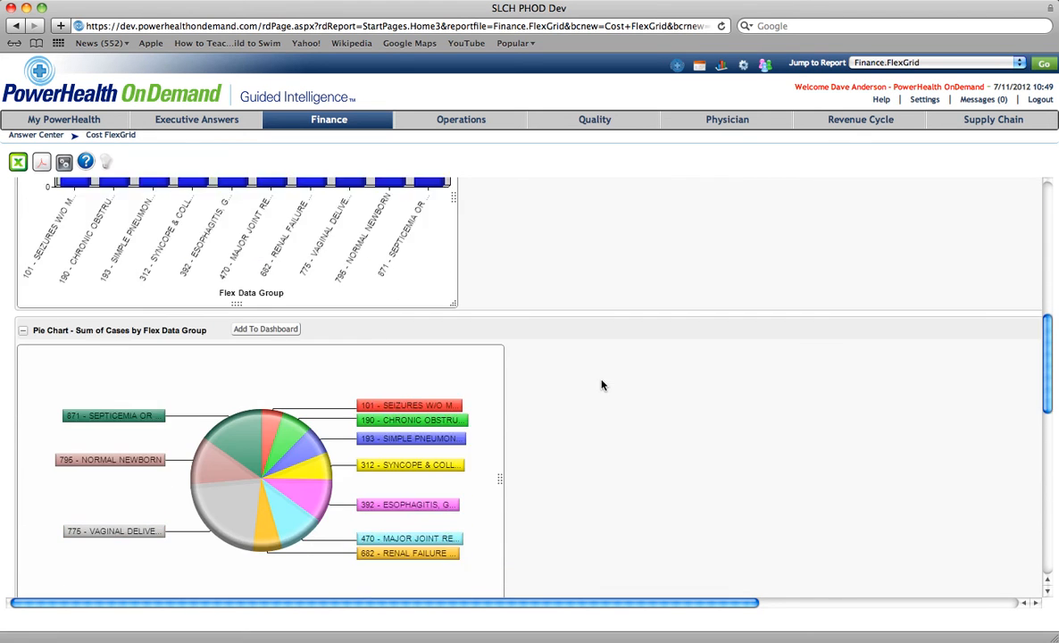
scroll(602, 385, down, 6)
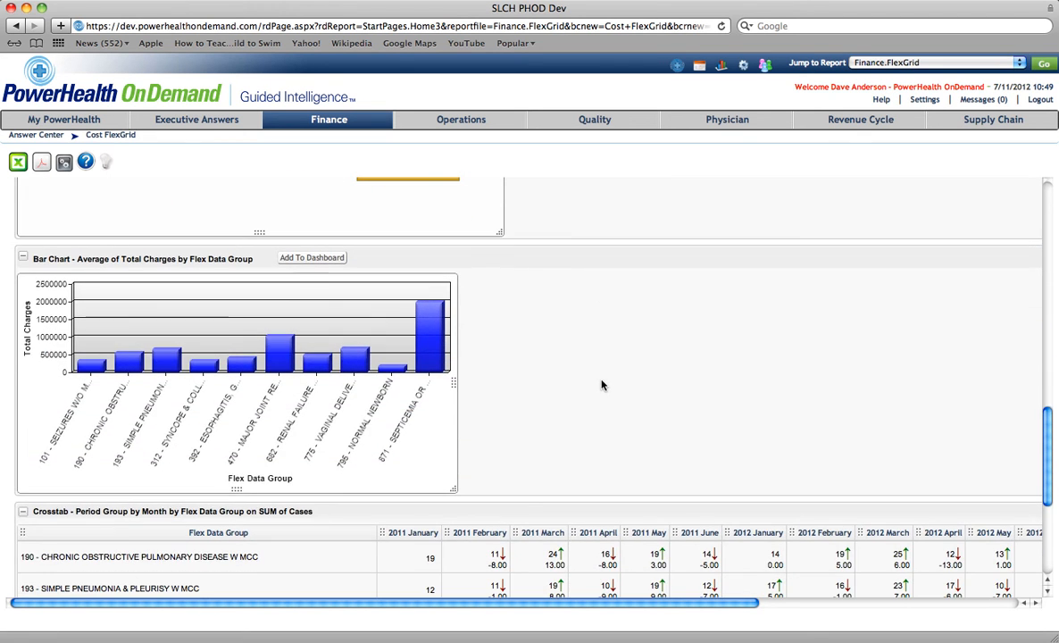
click(306, 259)
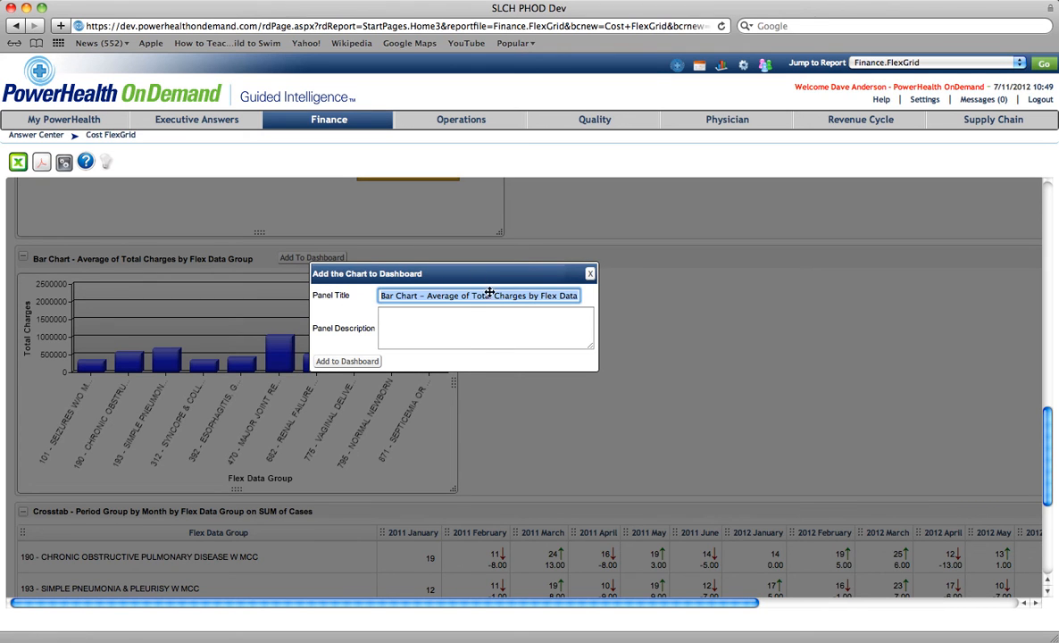
text(TOp)
key(BackSpace)
key(BackSpace)
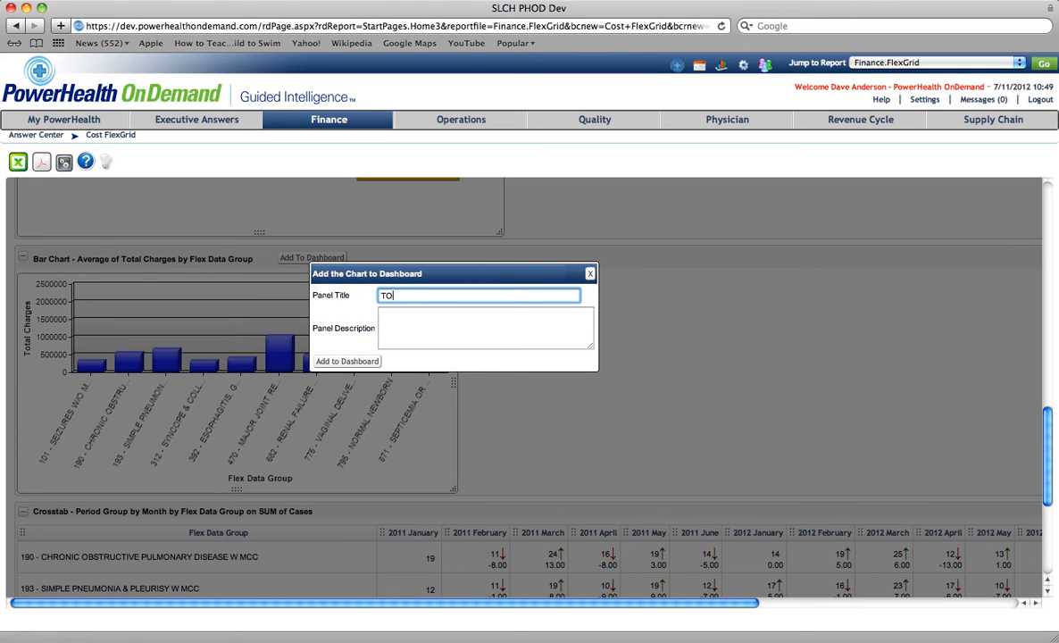
text(op 10 DRG Avg Charges)
click(349, 361)
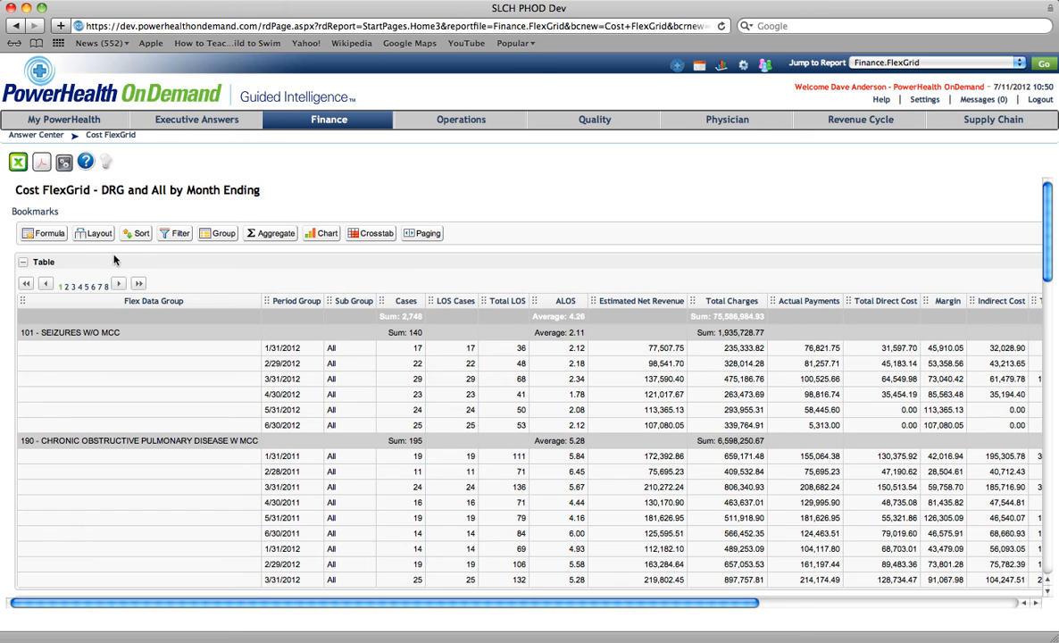
- Save the current grid settings under the name "Top 10 DRG Performance"
click(65, 164)
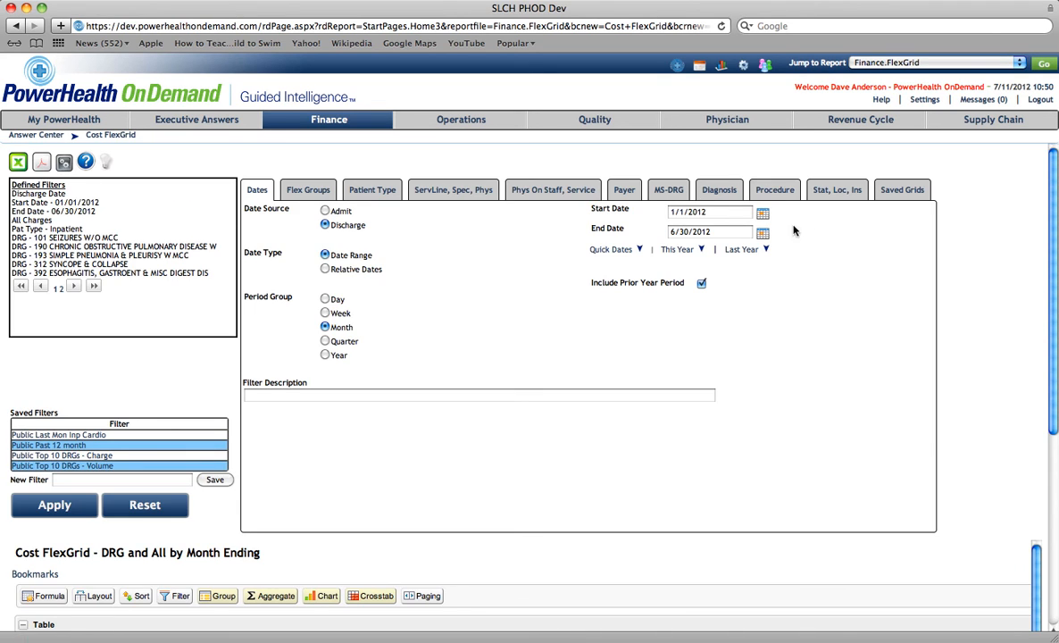
click(900, 191)
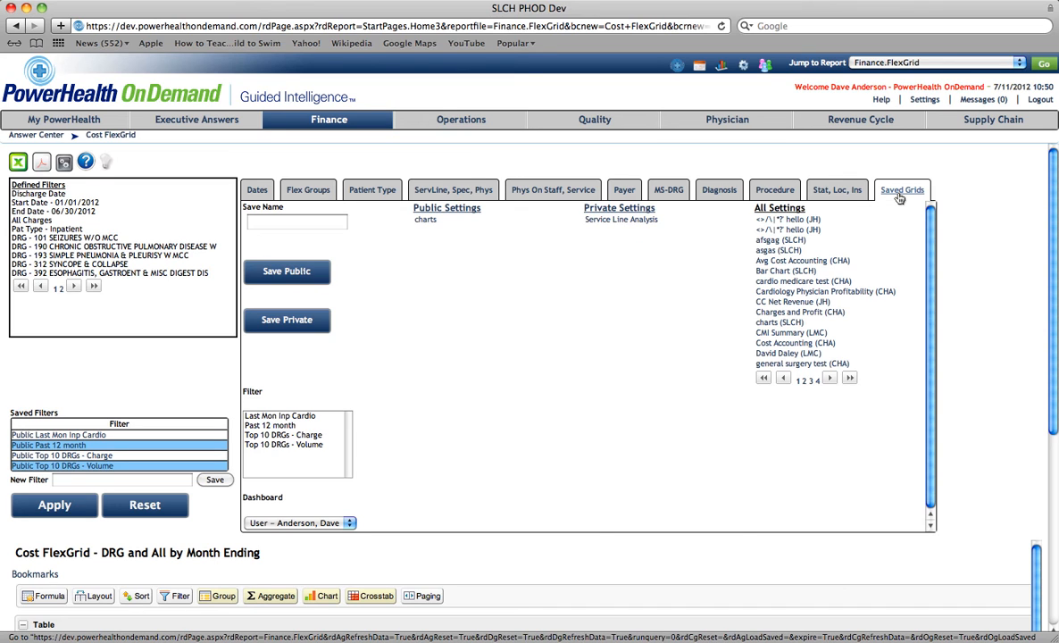
click(277, 223)
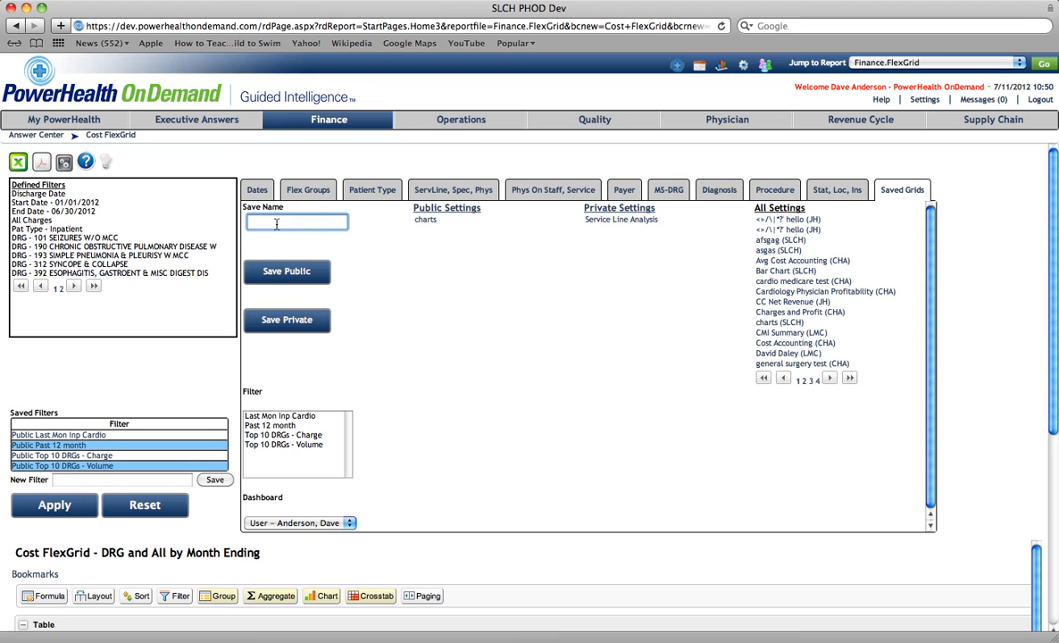
text(Top 10 )
text(DRG Perfor)
text(mance)
click(302, 302)
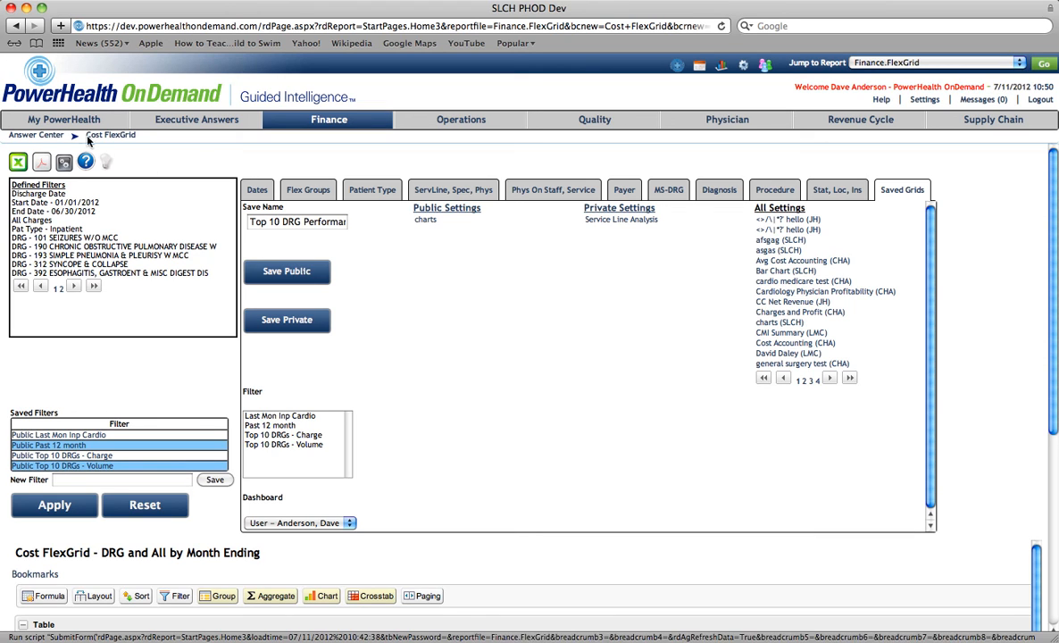
- Open the My PowerHealth dashboard and review the newly added DRG chart panels
click(64, 120)
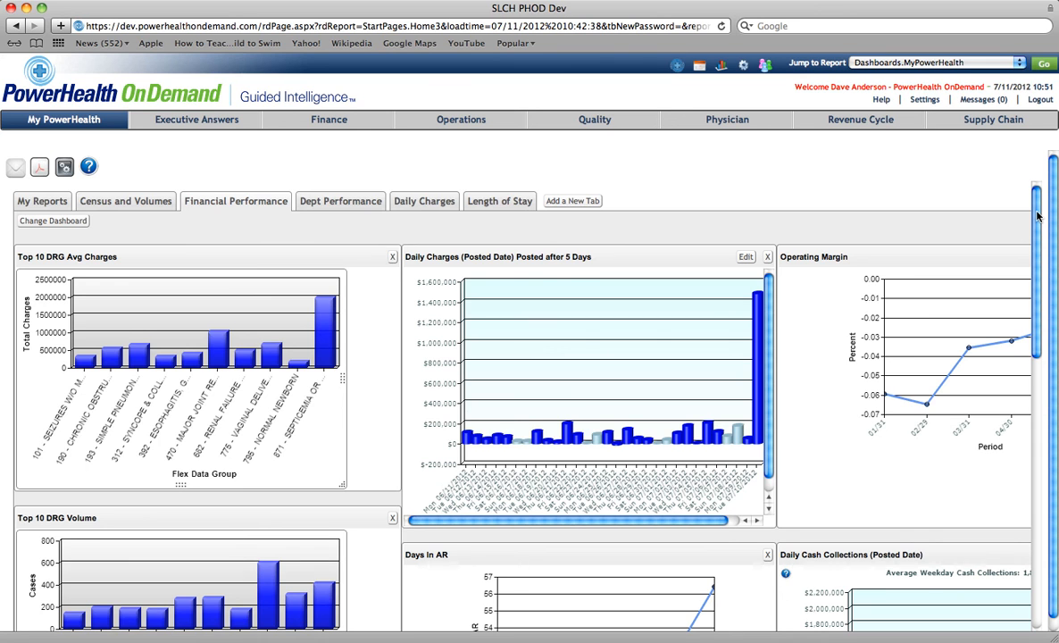
drag(1038, 214, 957, 181)
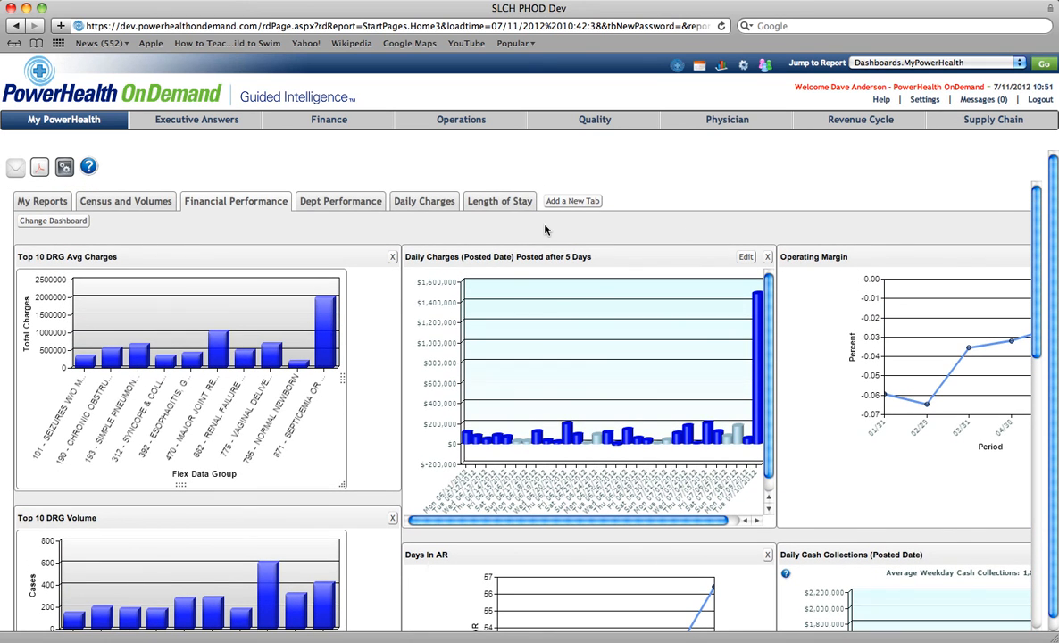